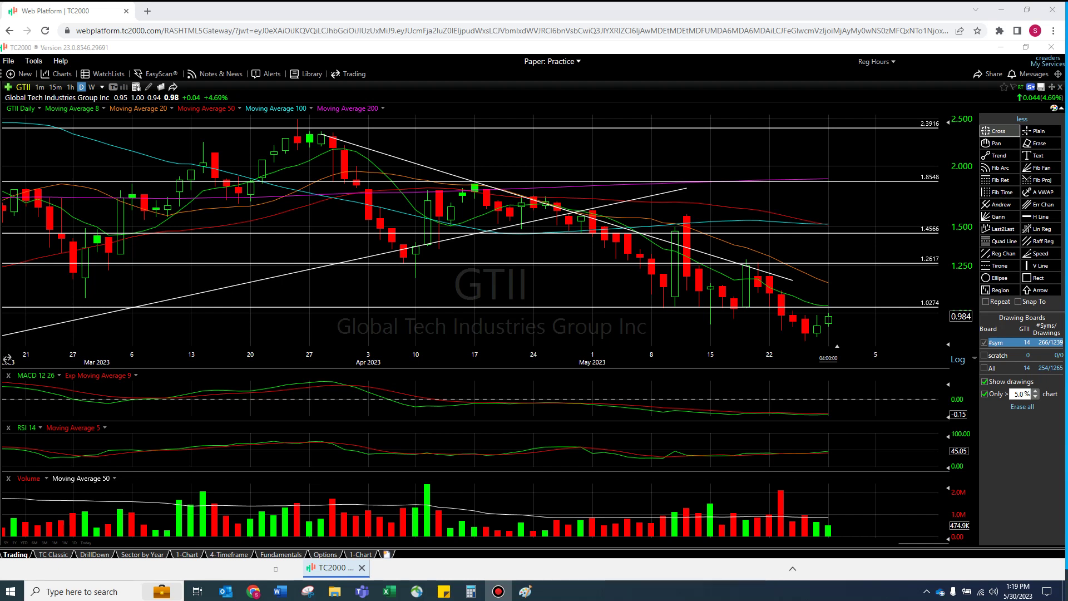
- Review the GTII chart with its existing trendlines and levels on the weekly timeframe, and return to the daily timeframe
{"action": "left_click", "coordinate": [92, 87]}
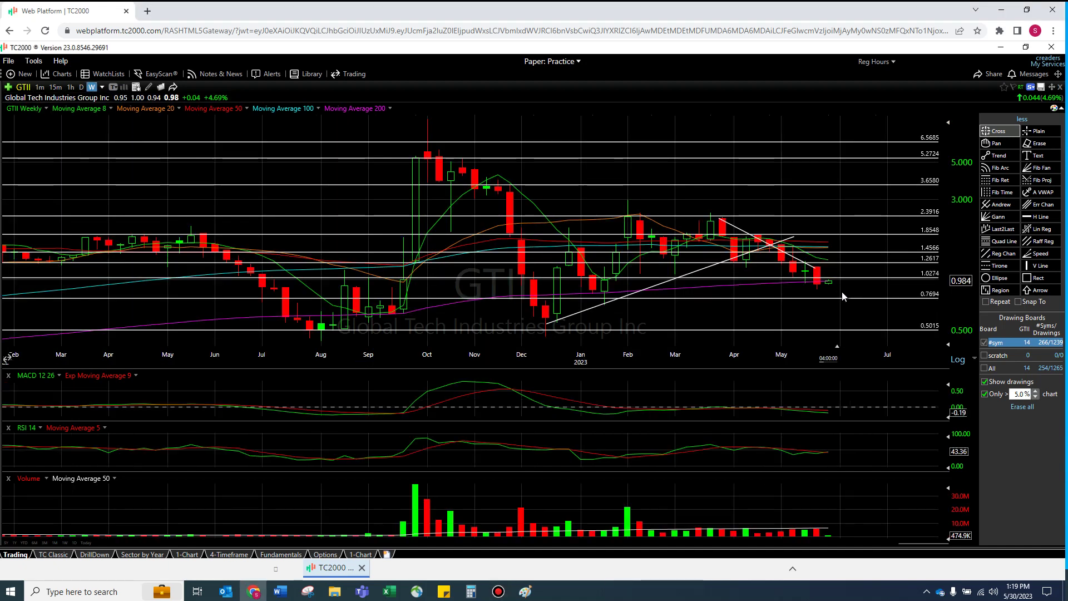
{"action": "scroll", "coordinate": [842, 296], "scroll_direction": "up", "scroll_amount": 3}
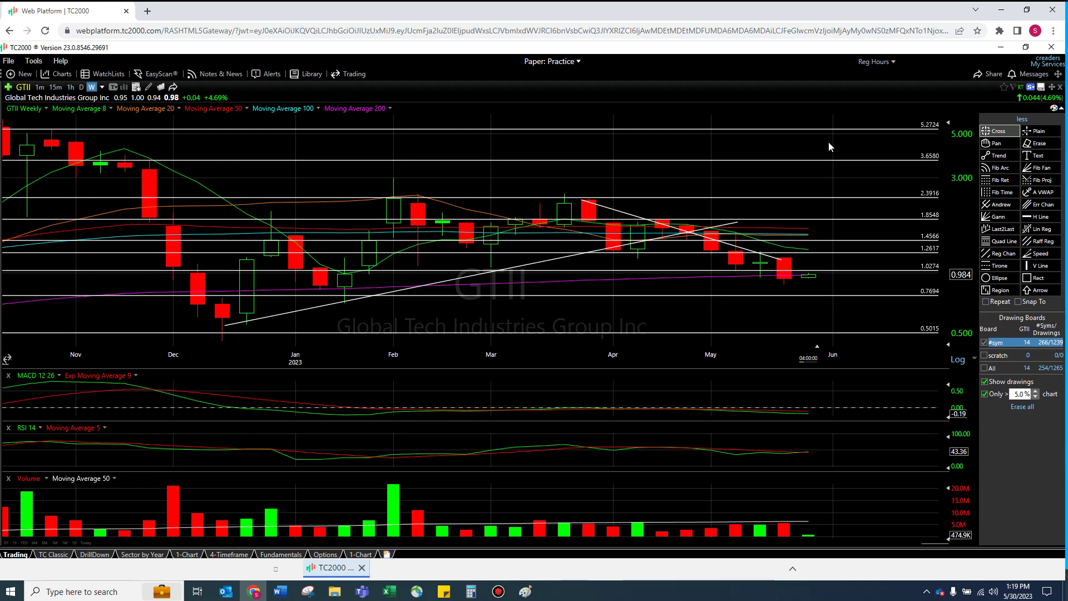
{"action": "key", "text": "d"}
{"action": "scroll", "coordinate": [813, 171], "scroll_direction": "down", "scroll_amount": 3}
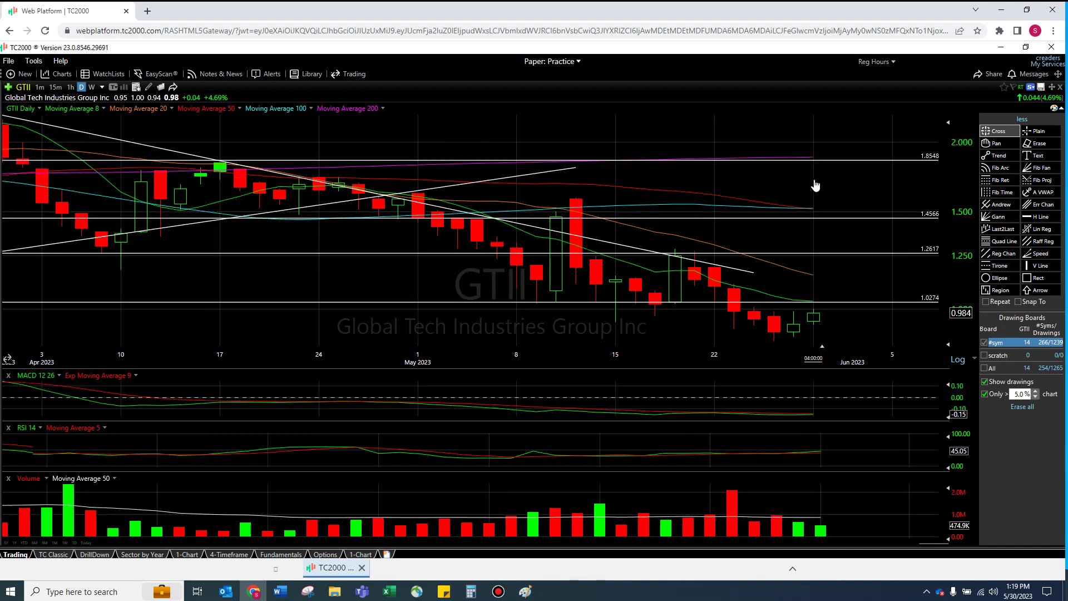
{"action": "scroll", "coordinate": [820, 177], "scroll_direction": "down", "scroll_amount": 2}
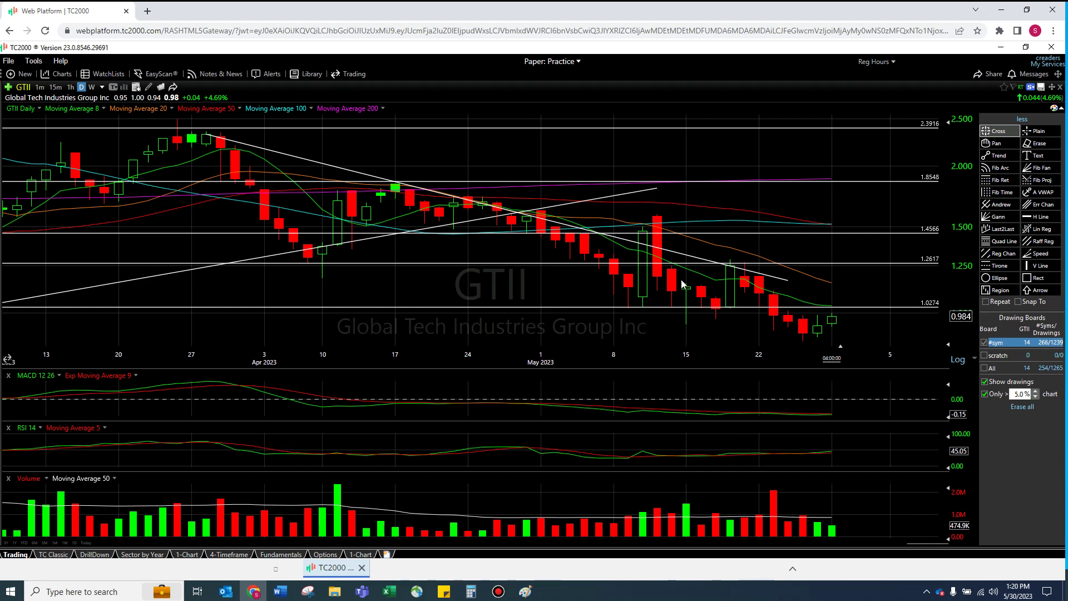
- Delete all drawings for GTII, including every trendline and horizontal level on the chart
{"action": "right_click", "coordinate": [873, 207]}
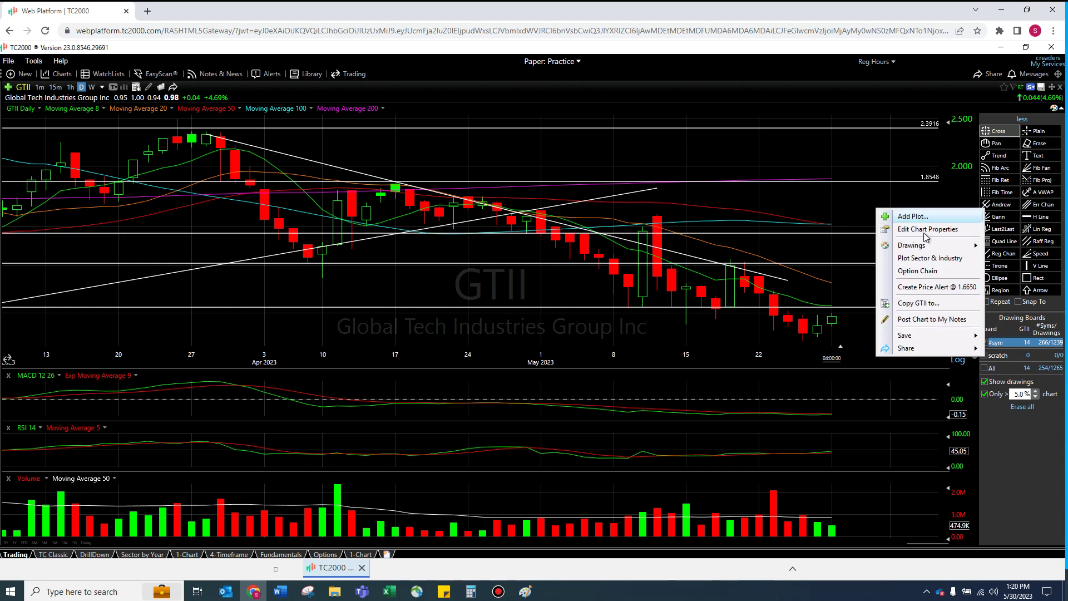
{"action": "mouse_move", "coordinate": [935, 247]}
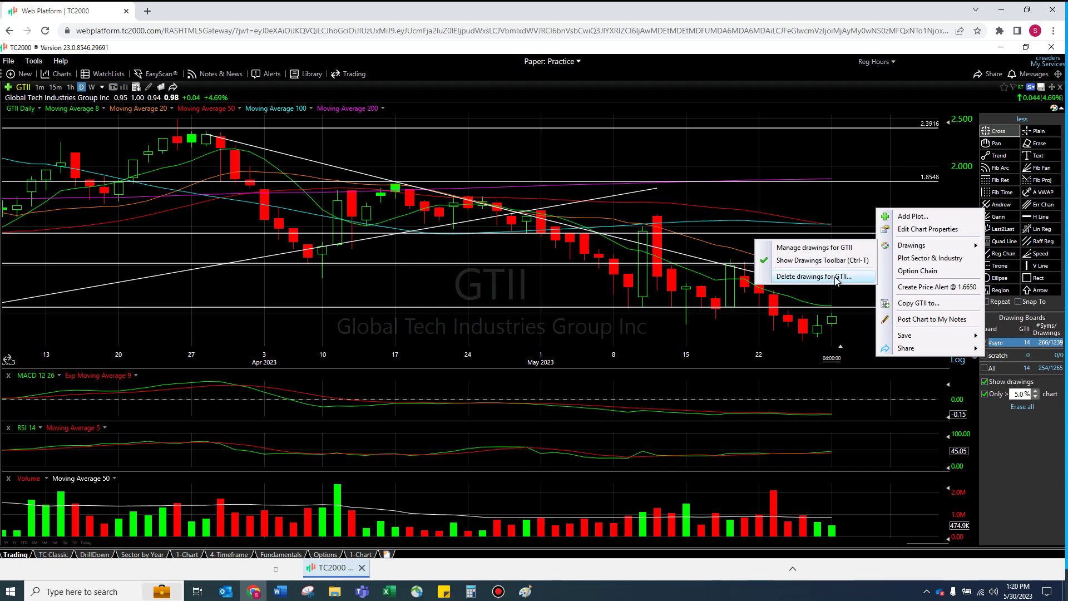
{"action": "left_click", "coordinate": [812, 276]}
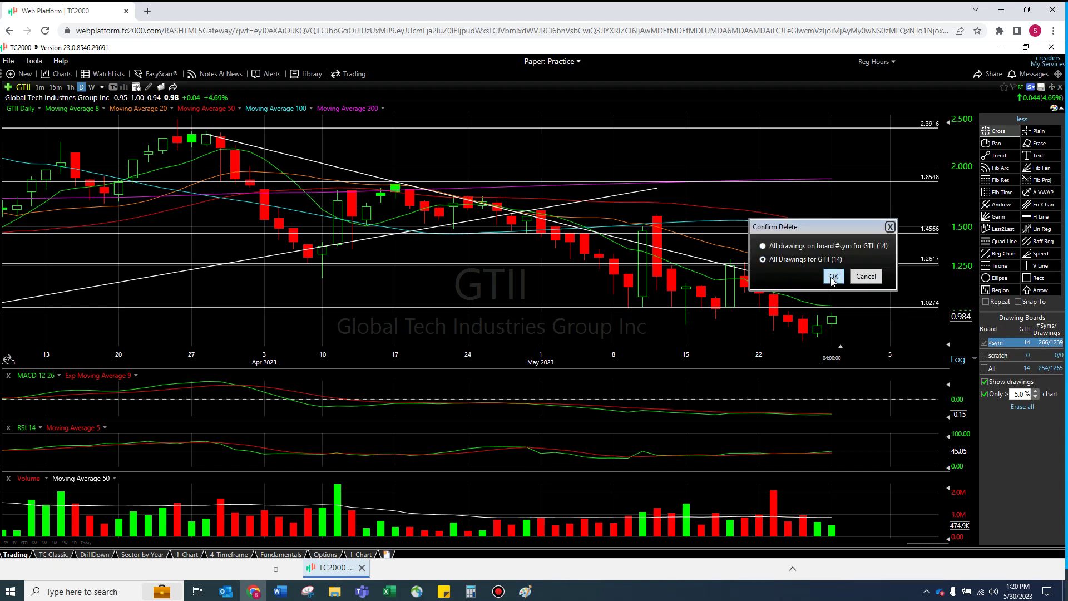
{"action": "left_click", "coordinate": [832, 276]}
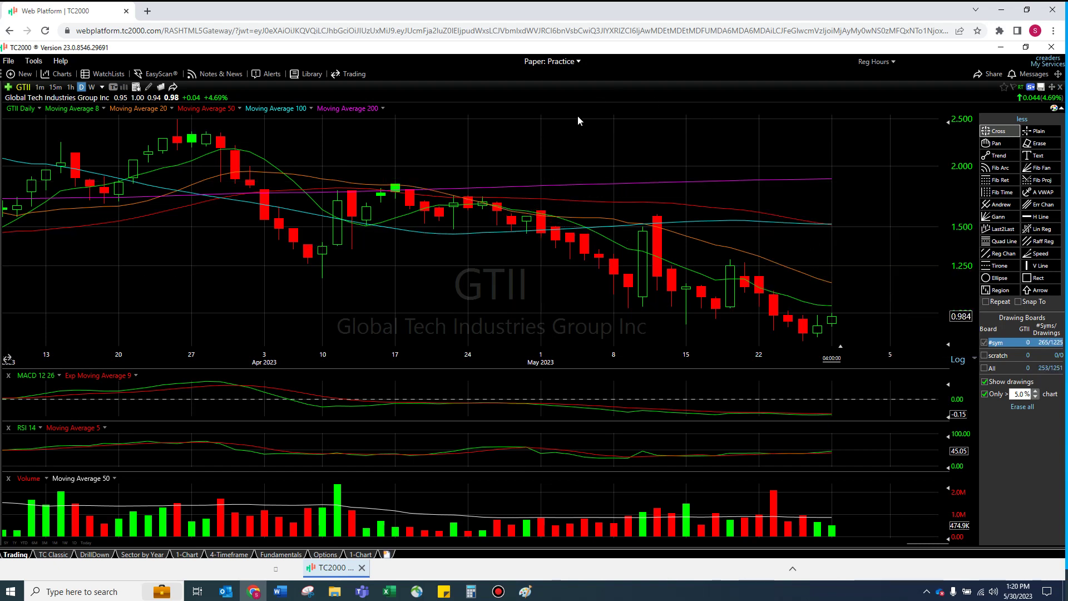
- Inspect the red 5/26/23 candle on the weekly chart where it meets the 200-period moving average
{"action": "scroll", "coordinate": [577, 116], "scroll_direction": "down", "scroll_amount": 1}
{"action": "left_click", "coordinate": [91, 87]}
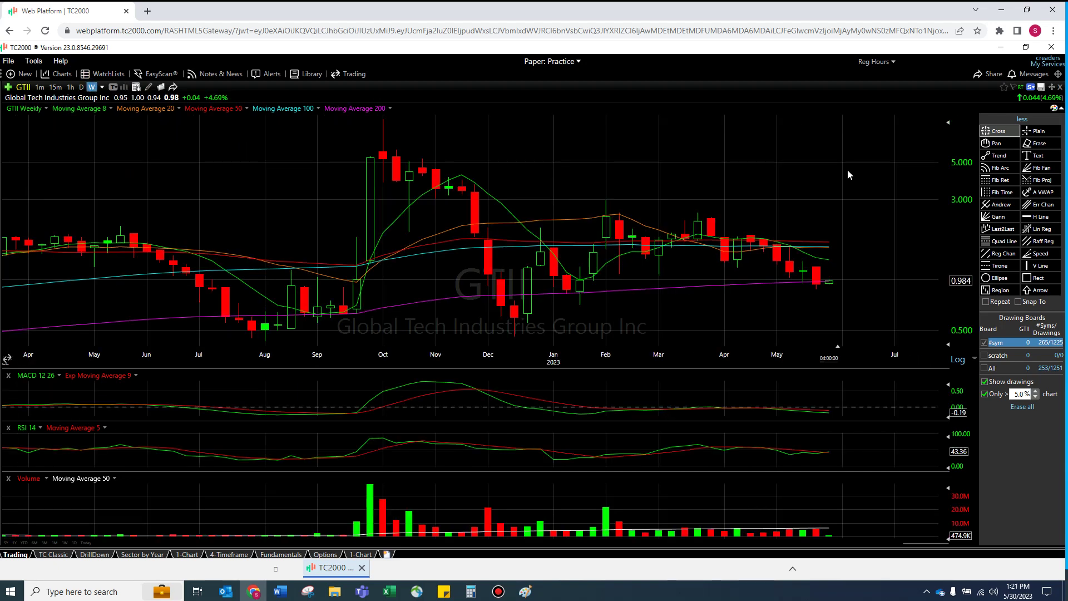
{"action": "scroll", "coordinate": [862, 237], "scroll_direction": "up", "scroll_amount": 5}
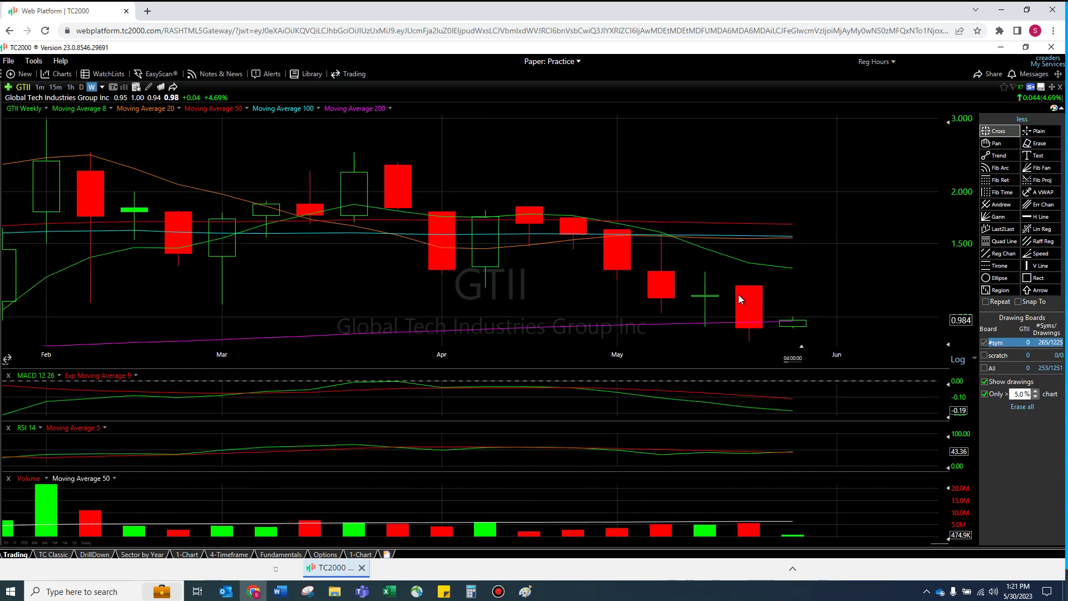
{"action": "left_click", "coordinate": [738, 295]}
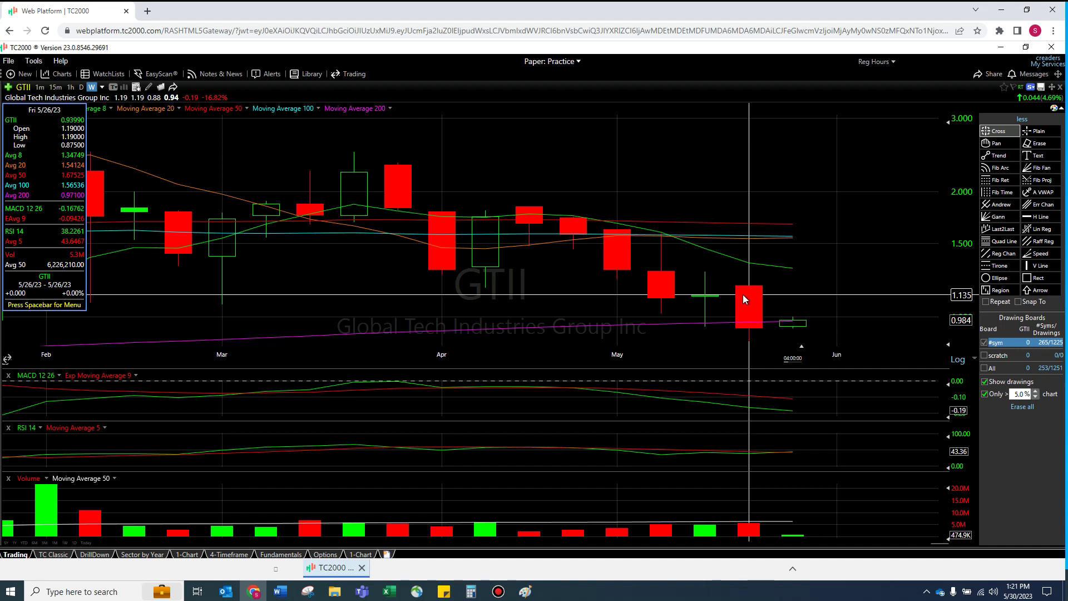
{"action": "left_click", "coordinate": [745, 295]}
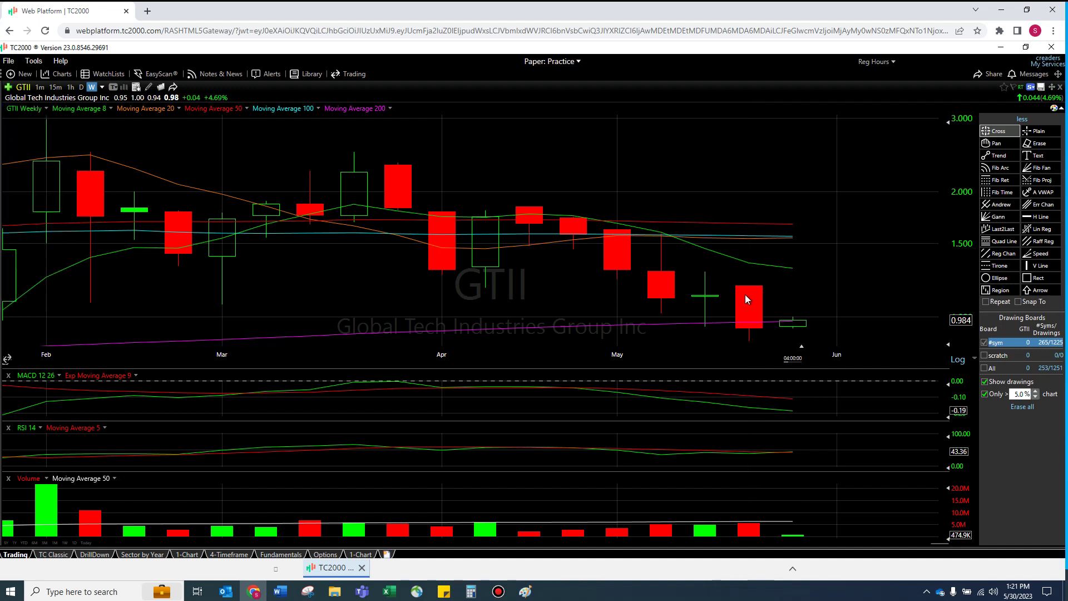
{"action": "left_click", "coordinate": [748, 323]}
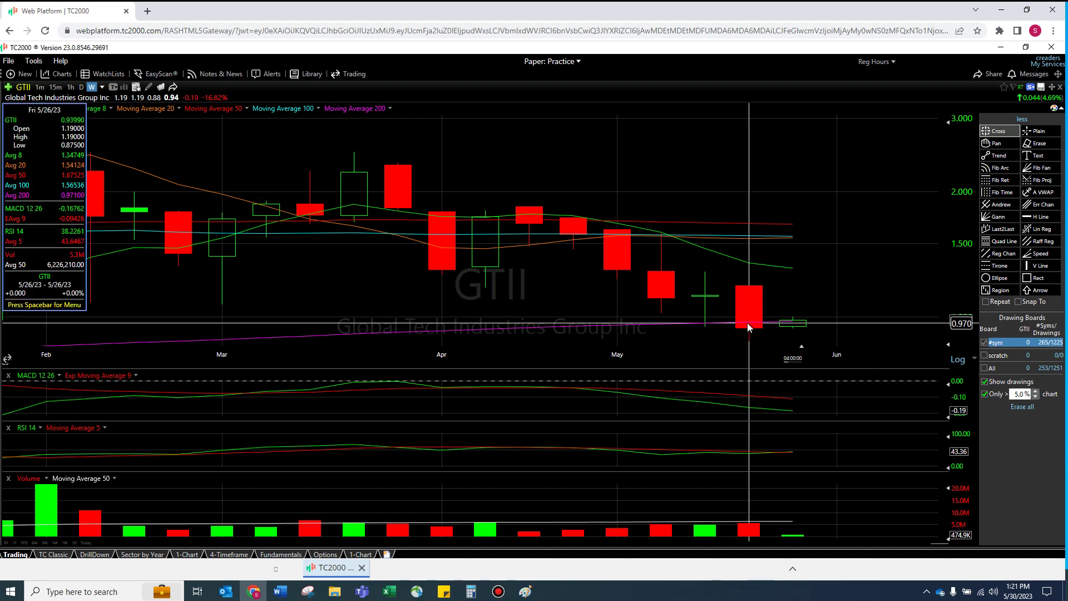
{"action": "left_click", "coordinate": [745, 194]}
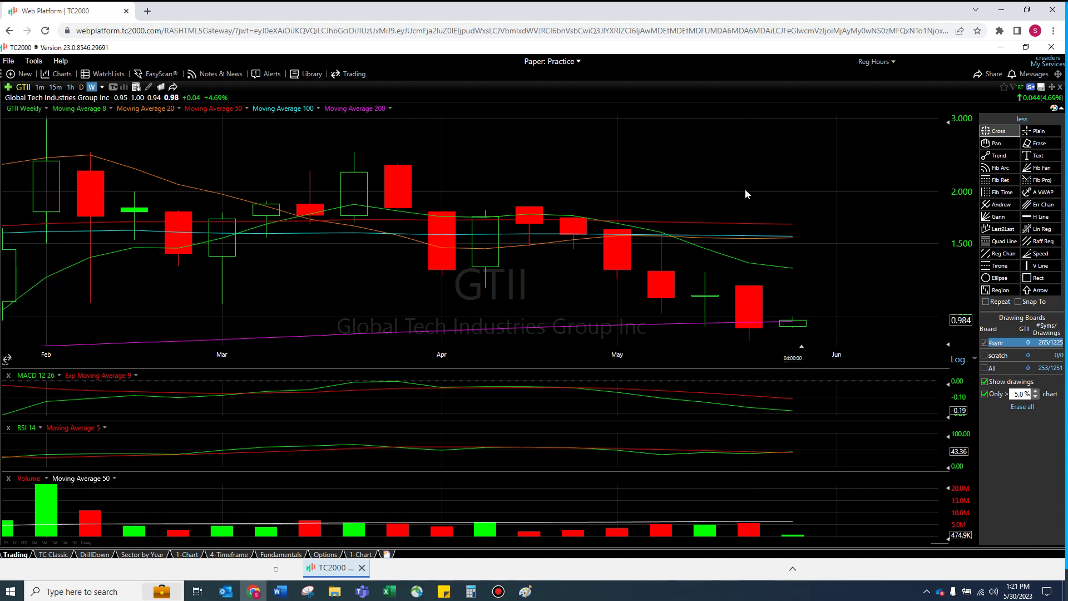
{"action": "left_click", "coordinate": [749, 330]}
- Compare the daily chart with the weekly one and read the weekly 8-period moving average at the latest candle
{"action": "left_click", "coordinate": [82, 87]}
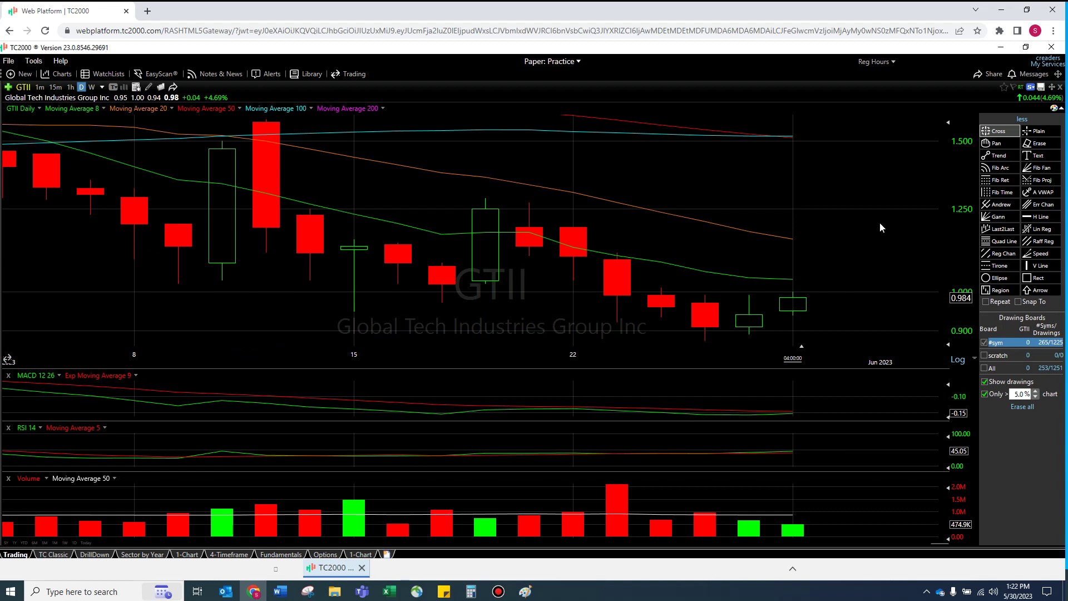
{"action": "left_click", "coordinate": [92, 88]}
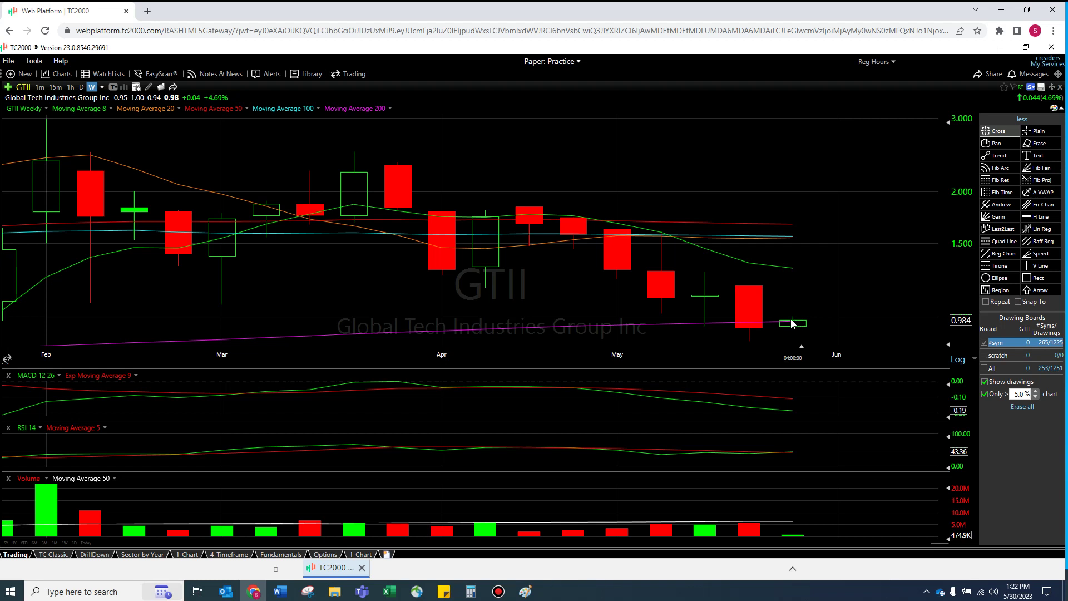
{"action": "left_click", "coordinate": [794, 269]}
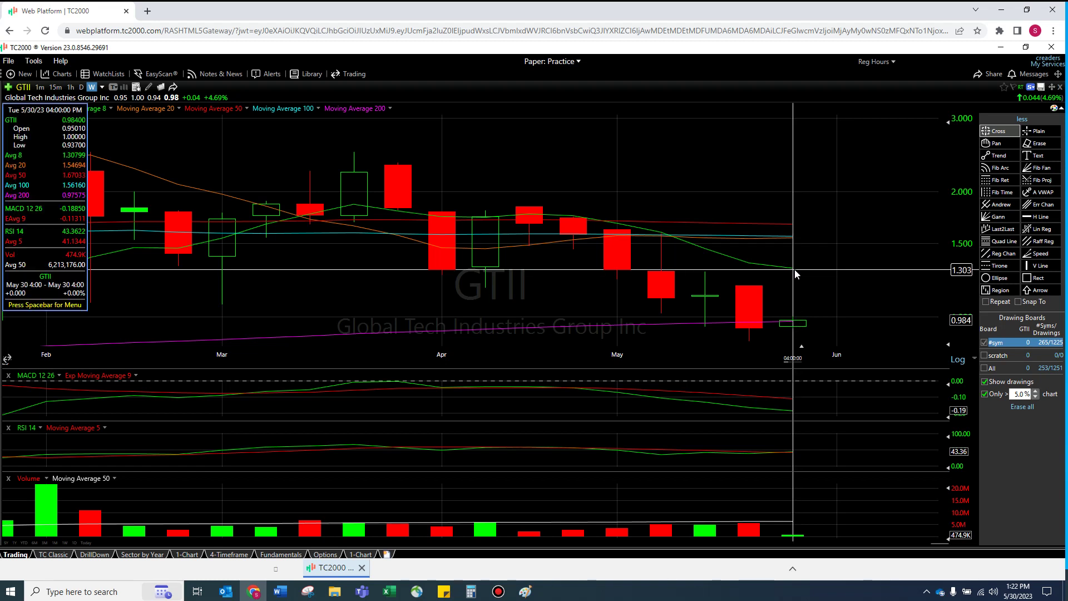
{"action": "left_click", "coordinate": [795, 271]}
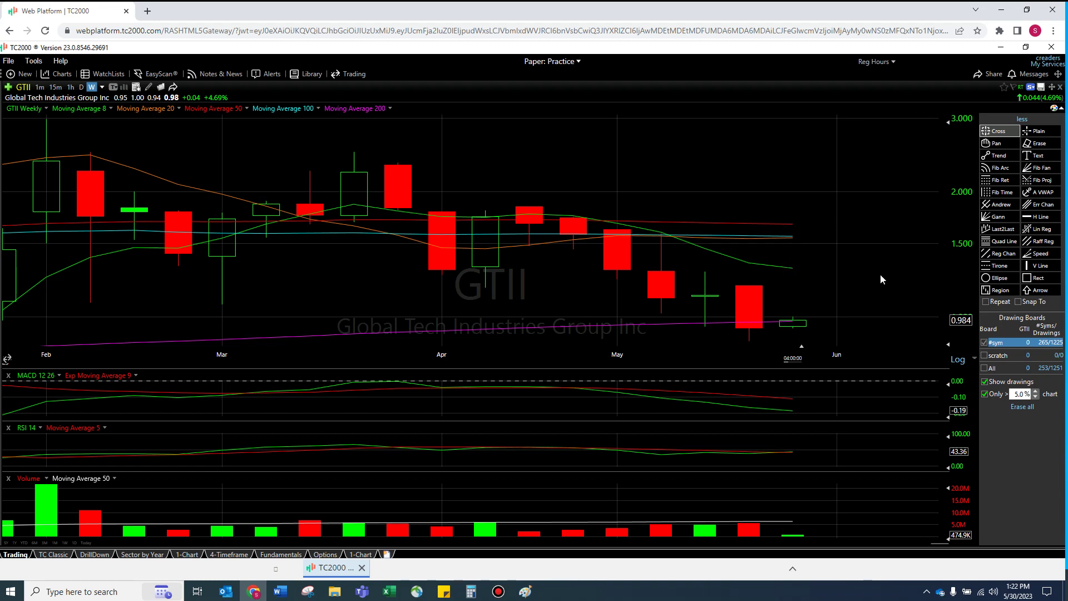
- Compare price levels within the weekly 5/26/23 candle's body with the low of the 3/3/23 candle
{"action": "left_click", "coordinate": [748, 308]}
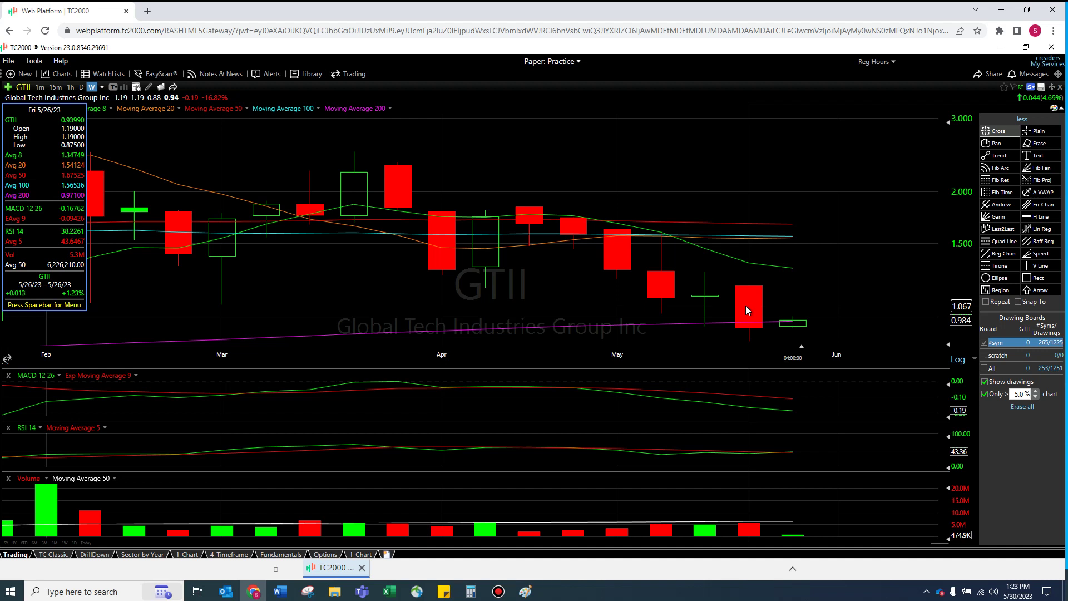
{"action": "left_click", "coordinate": [746, 304]}
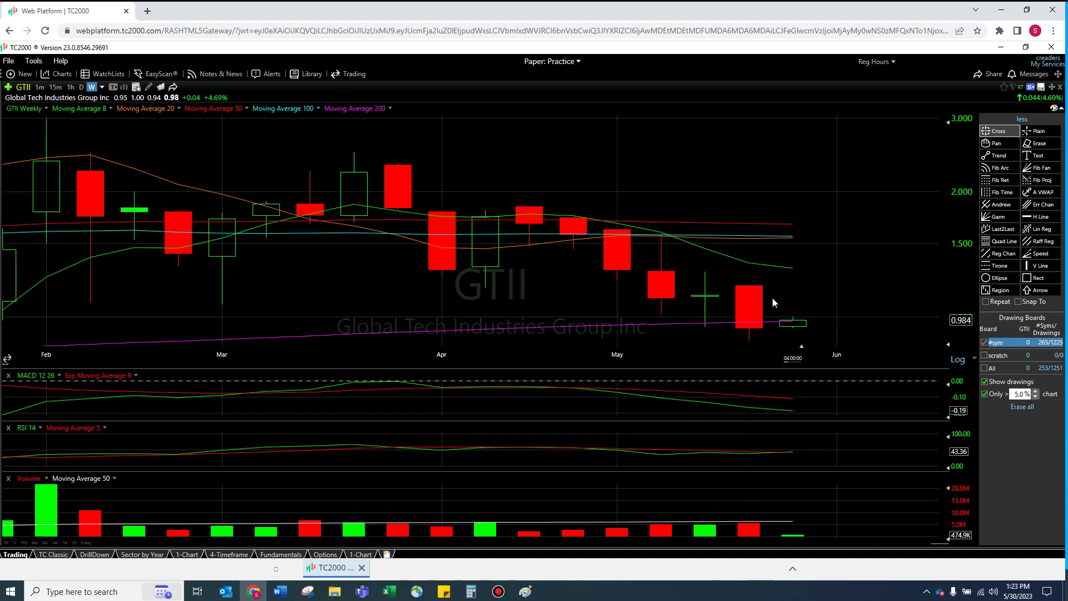
{"action": "left_click", "coordinate": [747, 306]}
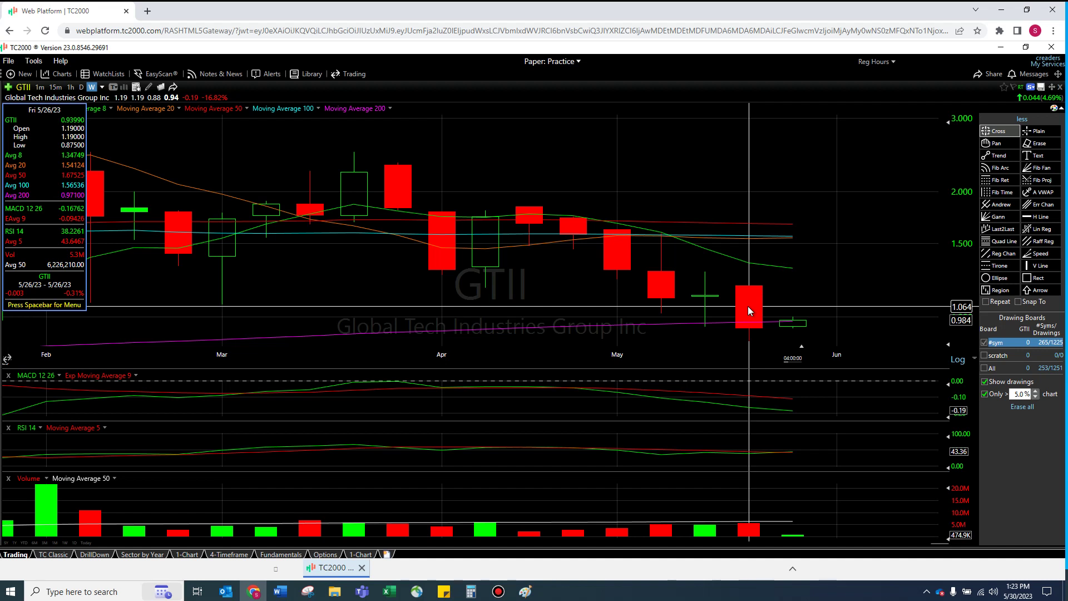
{"action": "left_click", "coordinate": [747, 306]}
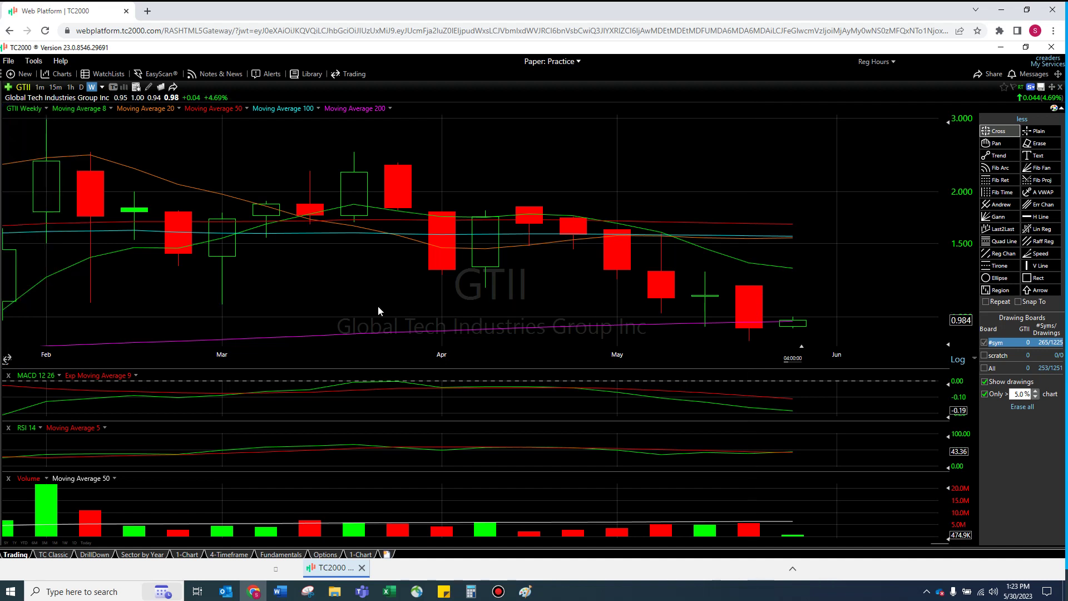
{"action": "left_click", "coordinate": [222, 306]}
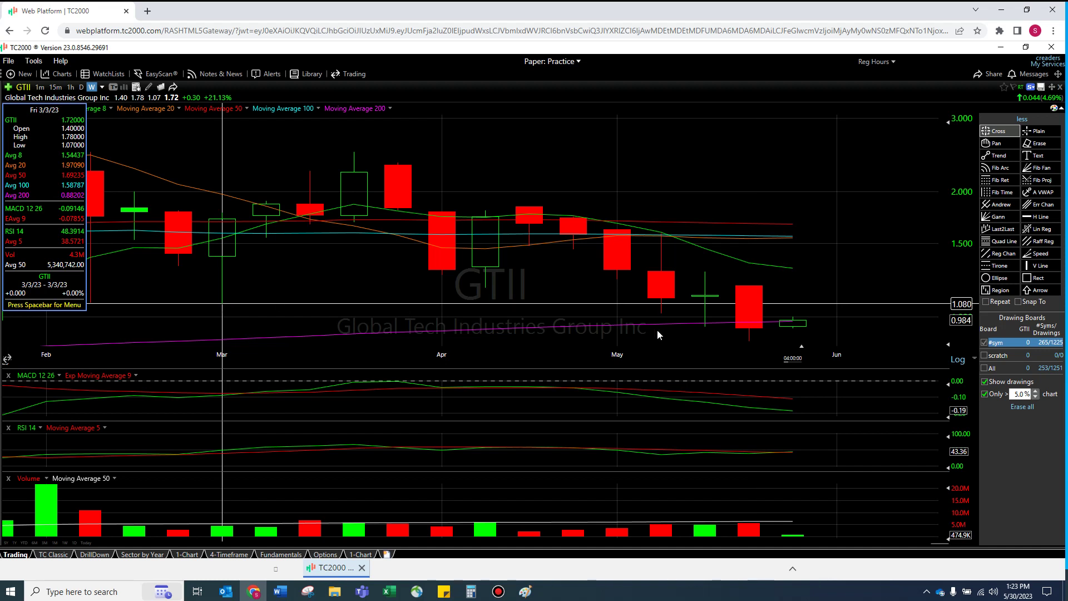
{"action": "left_click", "coordinate": [723, 311]}
{"action": "left_click", "coordinate": [749, 307]}
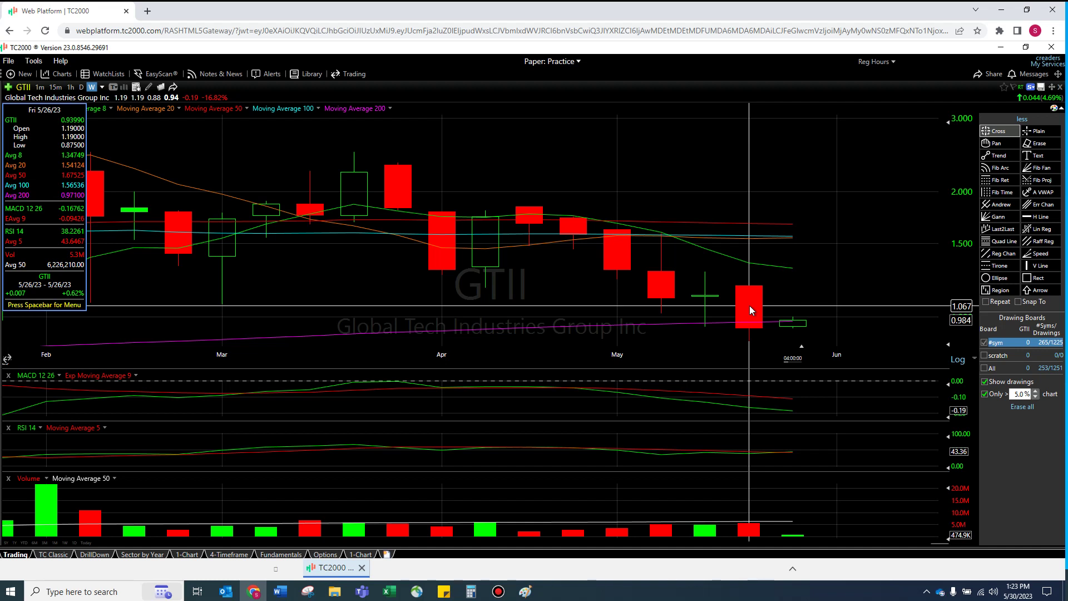
{"action": "left_click", "coordinate": [749, 305]}
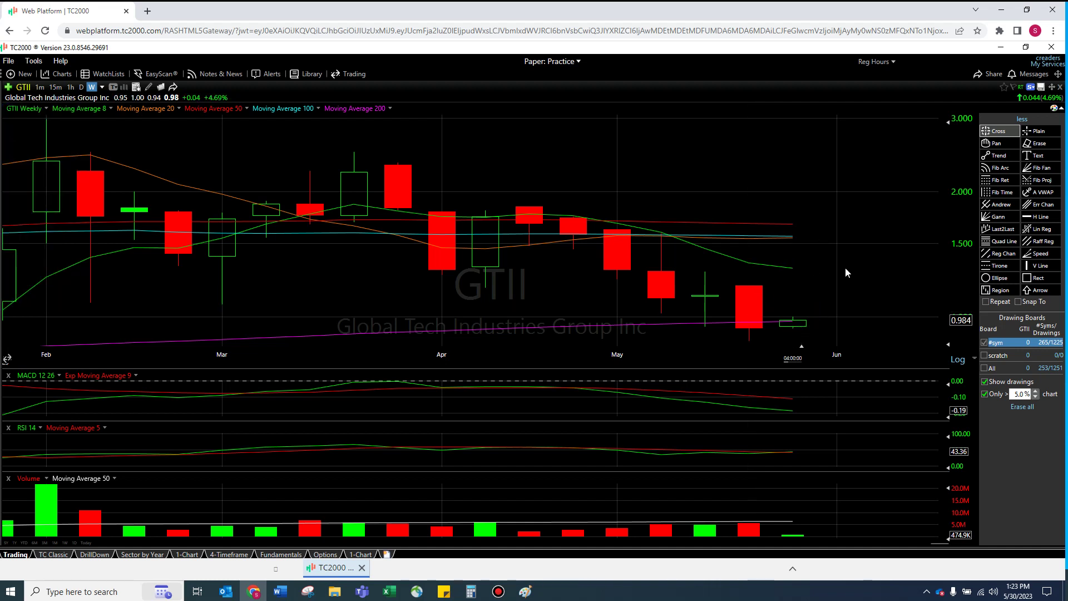
- Review the longer weekly price history and inspect the 8-period moving average at the latest daily candle
{"action": "scroll", "coordinate": [845, 267], "scroll_direction": "down", "scroll_amount": 8}
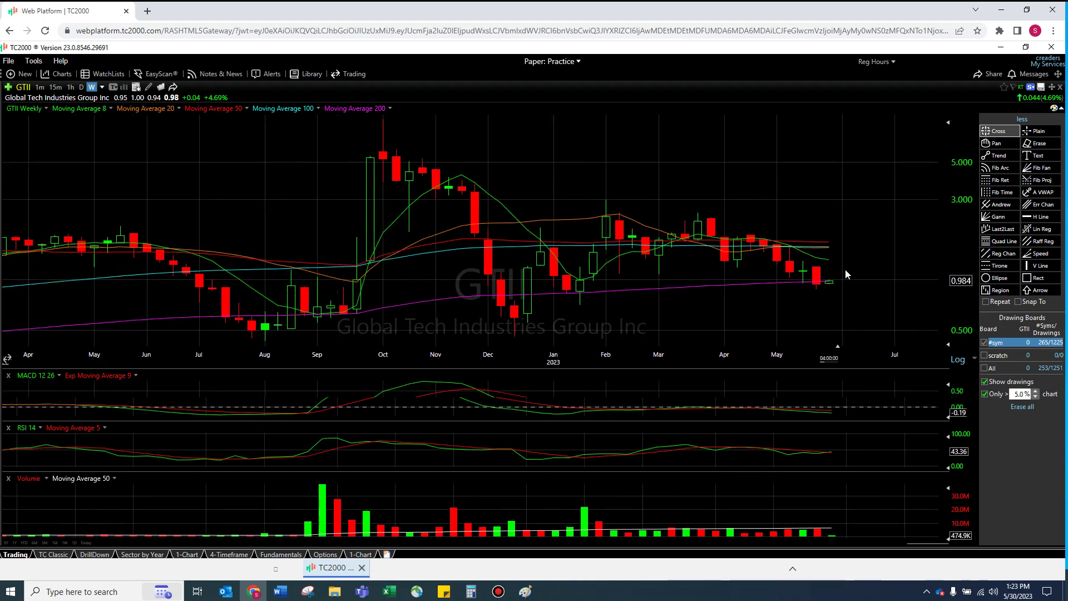
{"action": "scroll", "coordinate": [846, 269], "scroll_direction": "down", "scroll_amount": 3}
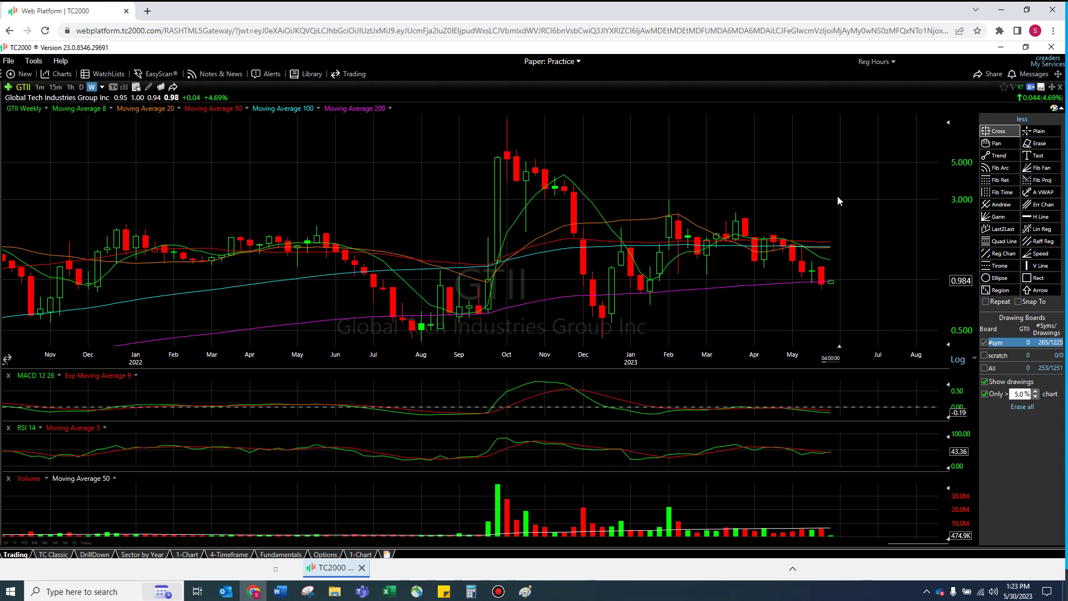
{"action": "scroll", "coordinate": [792, 212], "scroll_direction": "up", "scroll_amount": 3}
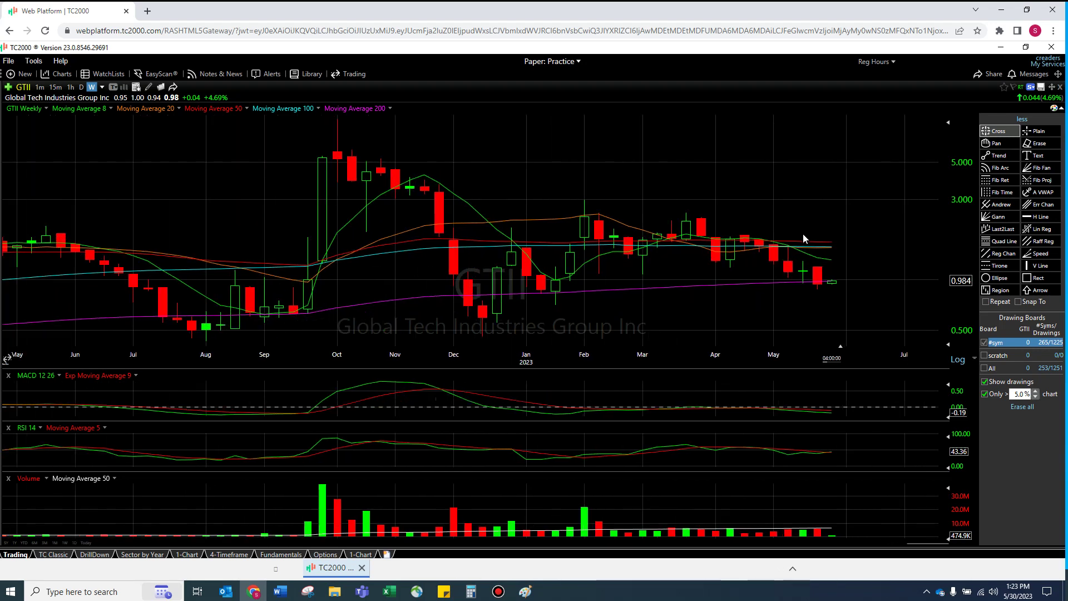
{"action": "scroll", "coordinate": [803, 234], "scroll_direction": "up", "scroll_amount": 2}
{"action": "scroll", "coordinate": [802, 238], "scroll_direction": "up", "scroll_amount": 2}
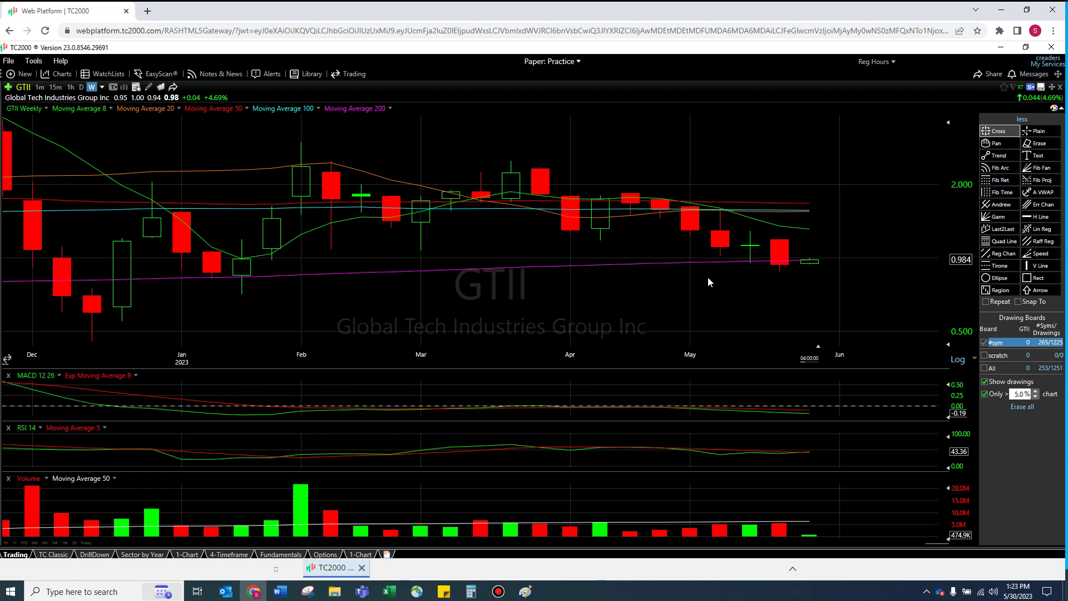
{"action": "left_click", "coordinate": [81, 87]}
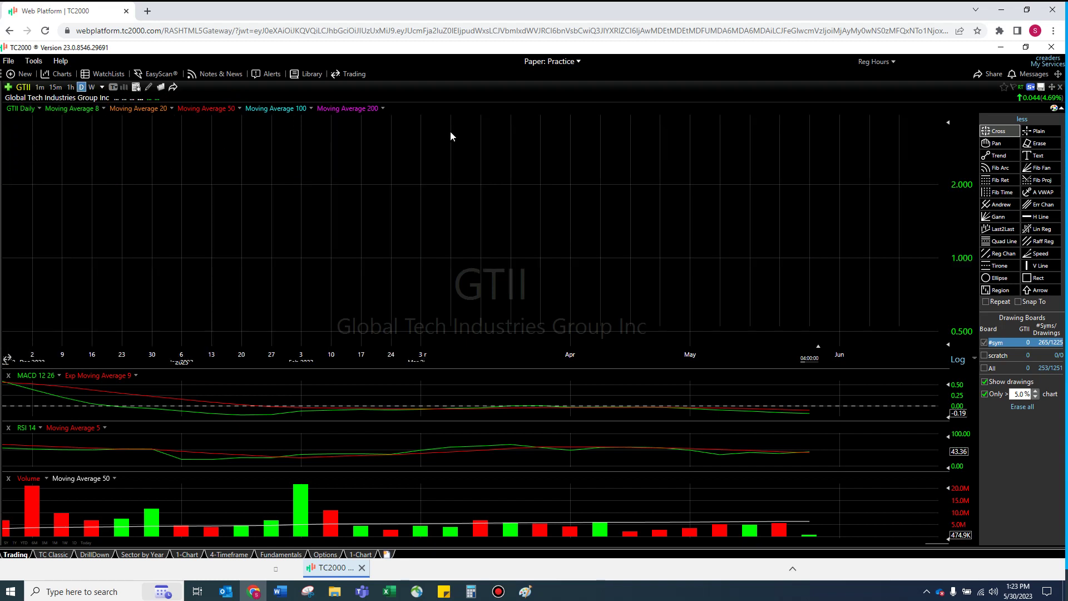
{"action": "mouse_move", "coordinate": [812, 288]}
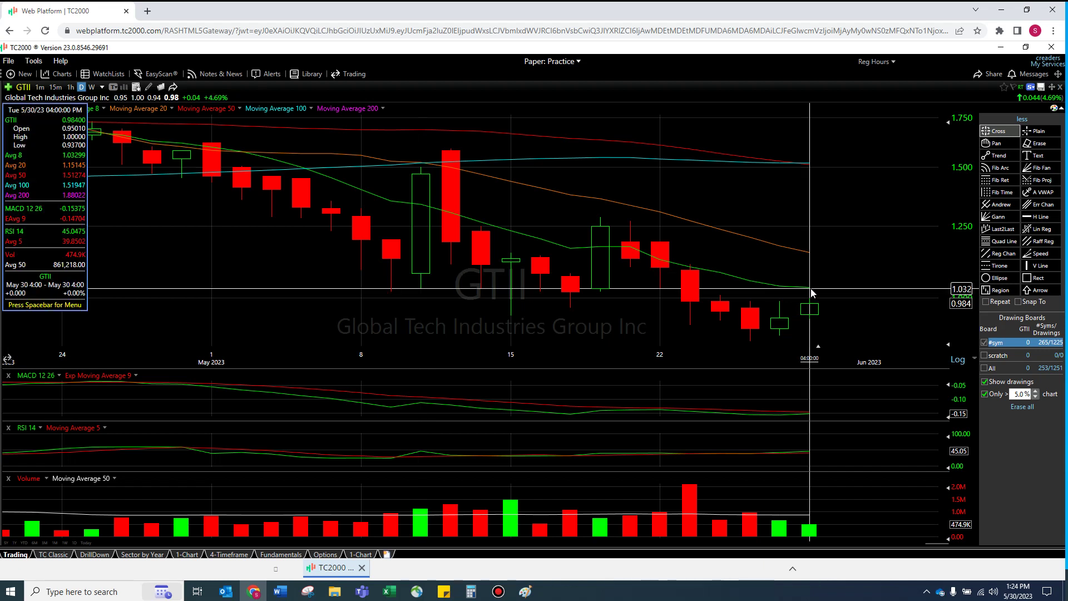
- Measure the daily price move from the 8-period up to the 20-period moving average at the latest candle
{"action": "scroll", "coordinate": [474, 265], "scroll_direction": "down", "scroll_amount": 3}
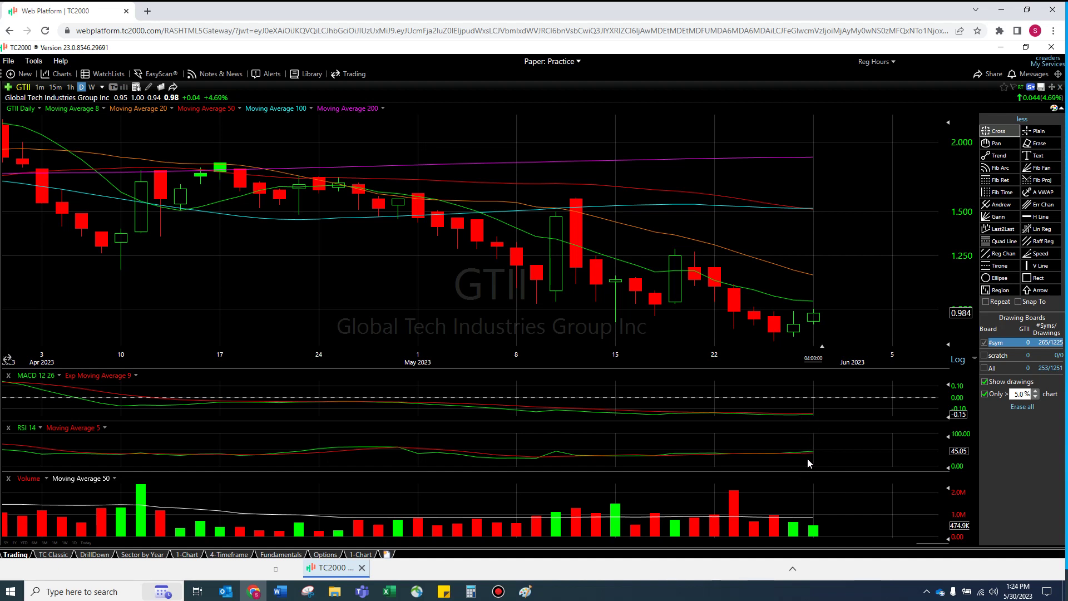
{"action": "scroll", "coordinate": [812, 414], "scroll_direction": "up", "scroll_amount": 4}
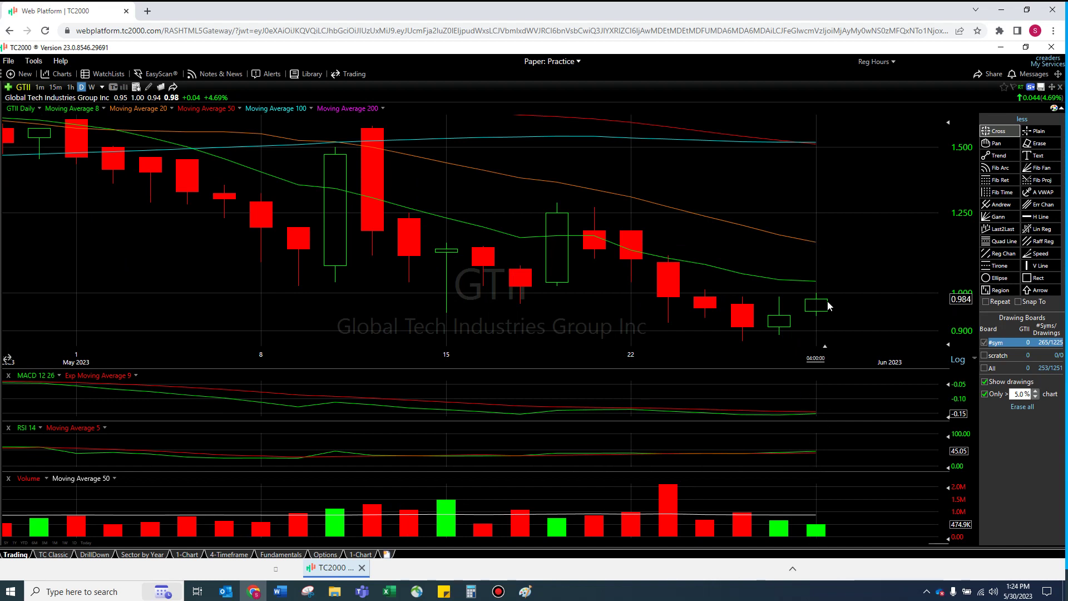
{"action": "left_click", "coordinate": [822, 282]}
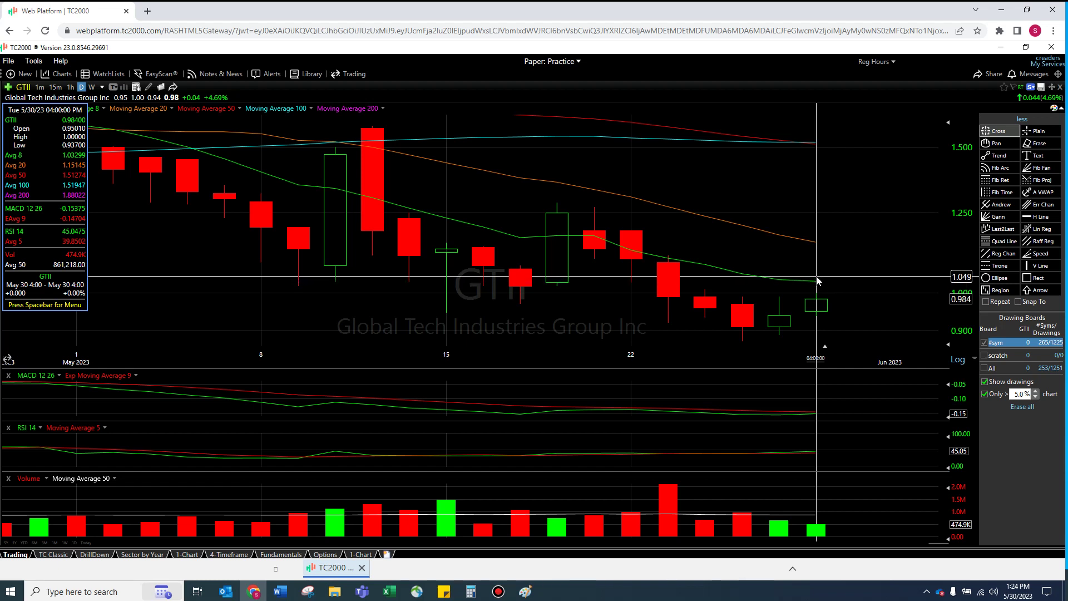
{"action": "left_click_drag", "start_coordinate": [817, 281], "coordinate": [820, 248]}
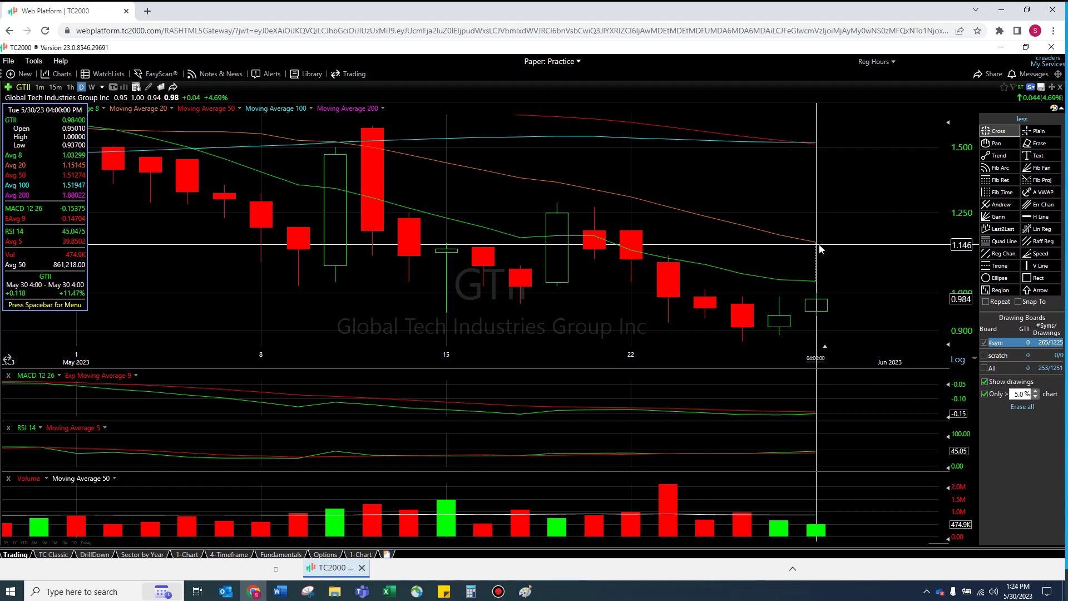
- Compare the daily 20-period moving average at the latest candle with the weekly 8-period moving average
{"action": "left_click_drag", "start_coordinate": [819, 248], "coordinate": [820, 249]}
{"action": "left_click_drag", "start_coordinate": [559, 248], "coordinate": [813, 249]}
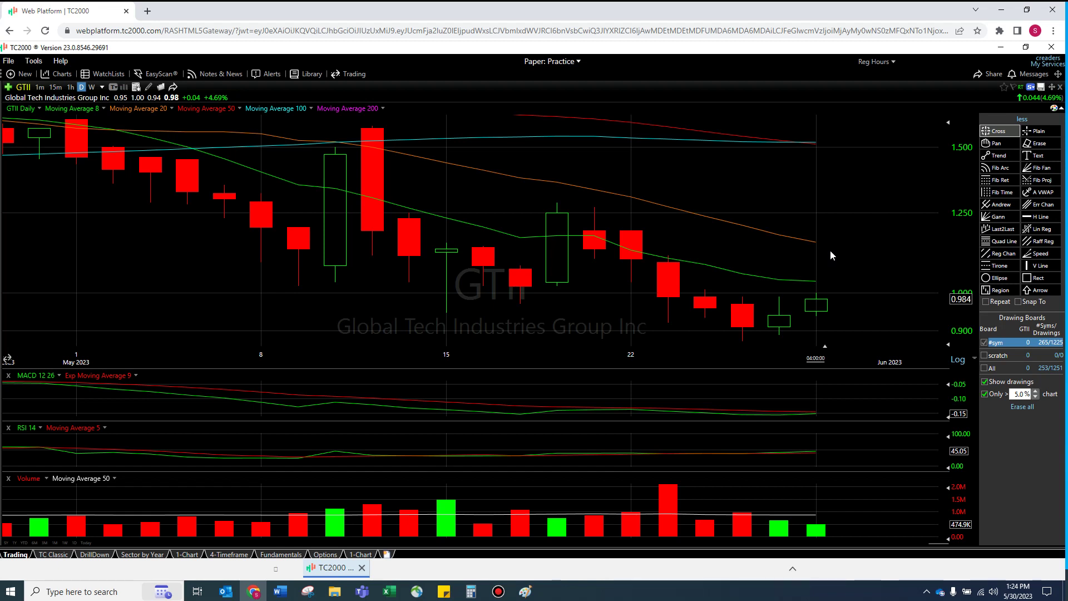
{"action": "left_click", "coordinate": [92, 87]}
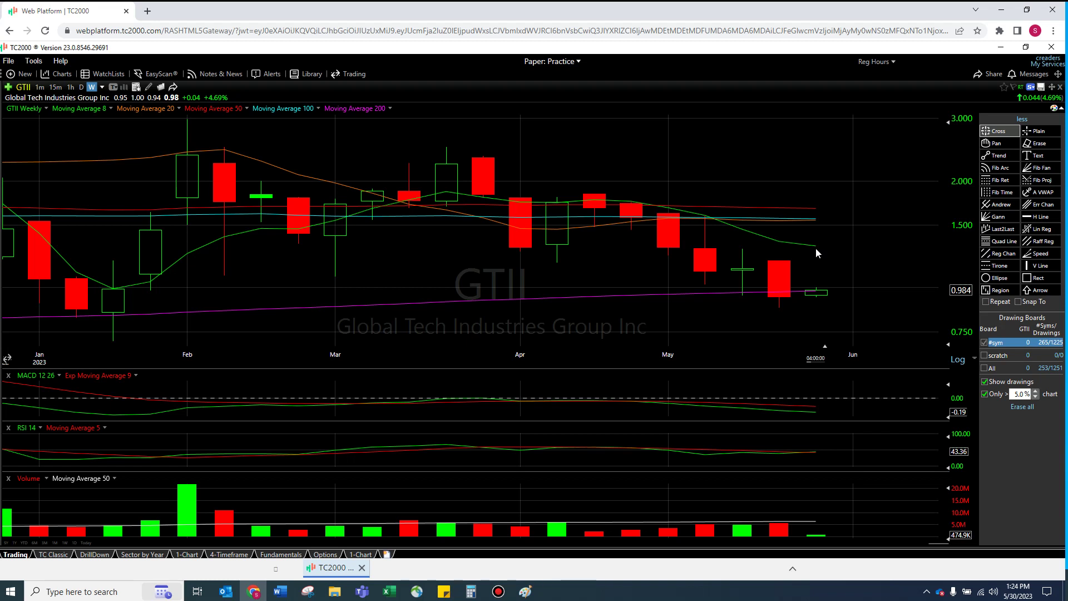
{"action": "left_click_drag", "start_coordinate": [816, 248], "coordinate": [816, 249]}
{"action": "left_click_drag", "start_coordinate": [747, 273], "coordinate": [758, 279]}
{"action": "left_click", "coordinate": [82, 89]}
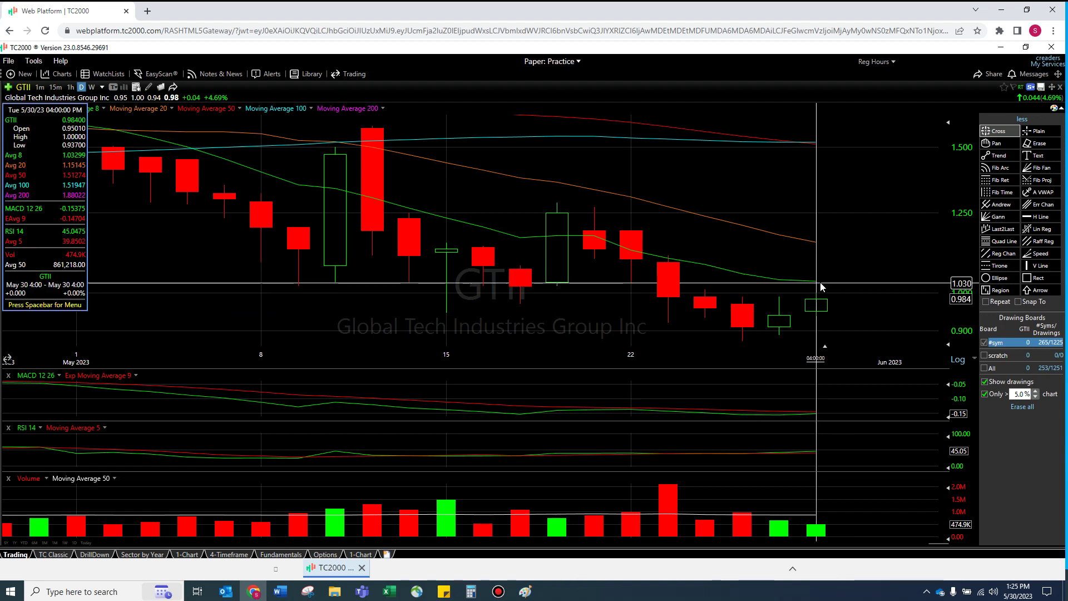
- Inspect the gap between the daily 8- and 20-period moving averages and the price level around the latest weekly candle
{"action": "mouse_move", "coordinate": [816, 272]}
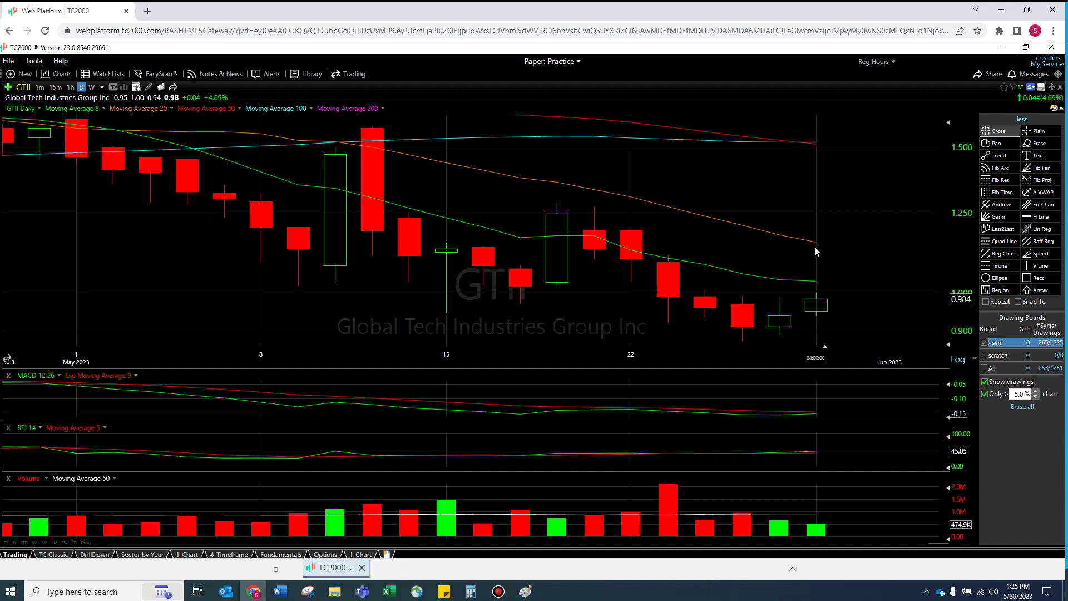
{"action": "mouse_move", "coordinate": [814, 245]}
{"action": "key", "text": "w"}
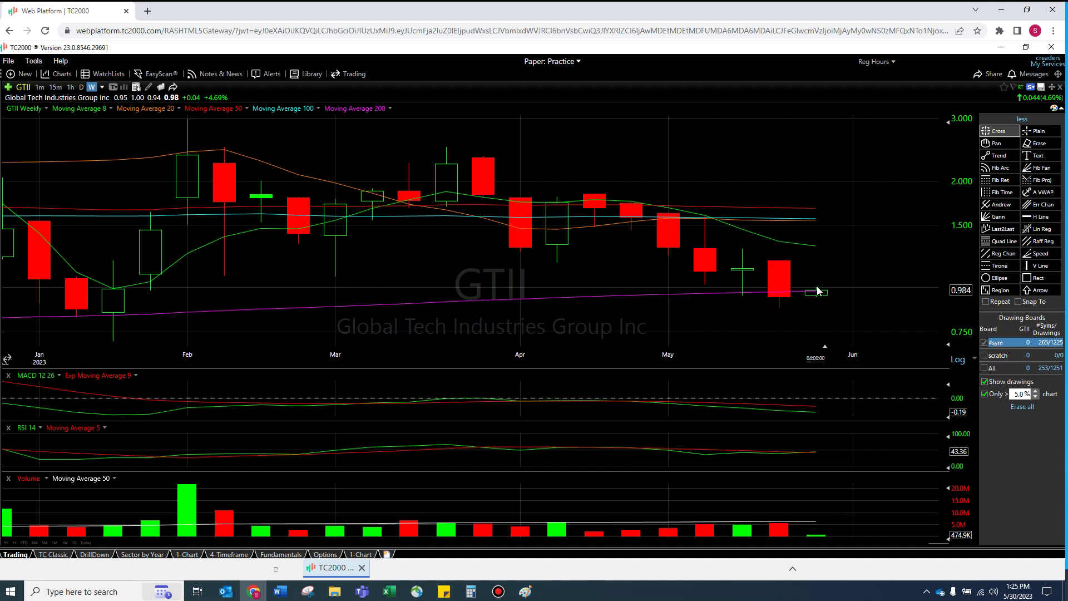
{"action": "mouse_move", "coordinate": [817, 290]}
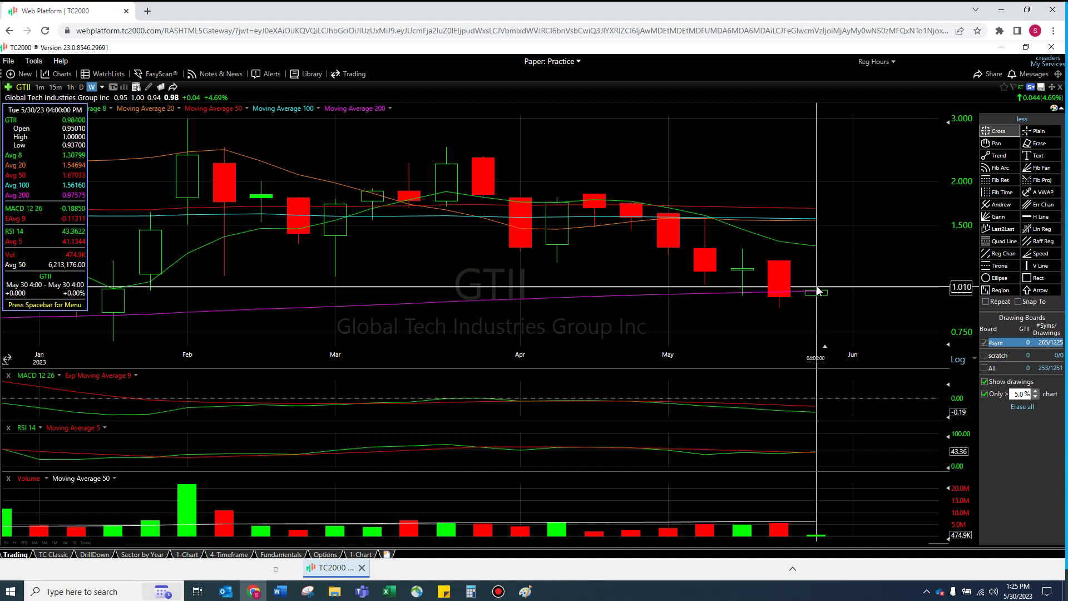
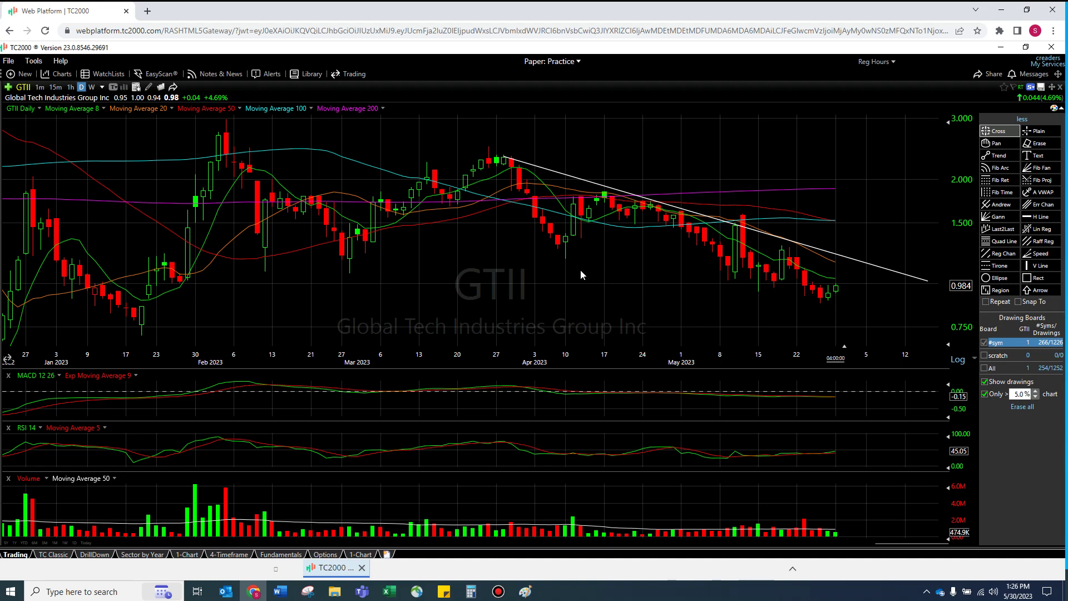
- Add a horizontal line to the daily GTII chart and position it at about 1.137, just below the late-February lows
{"action": "left_click", "coordinate": [1039, 217]}
{"action": "left_click", "coordinate": [351, 257]}
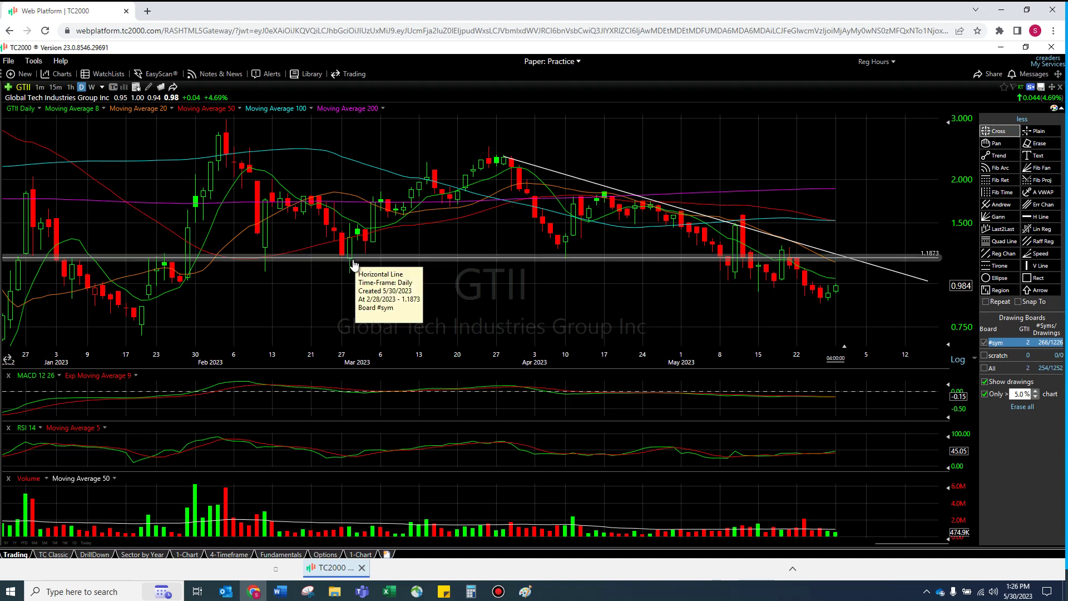
{"action": "left_click_drag", "start_coordinate": [794, 262], "coordinate": [784, 271]}
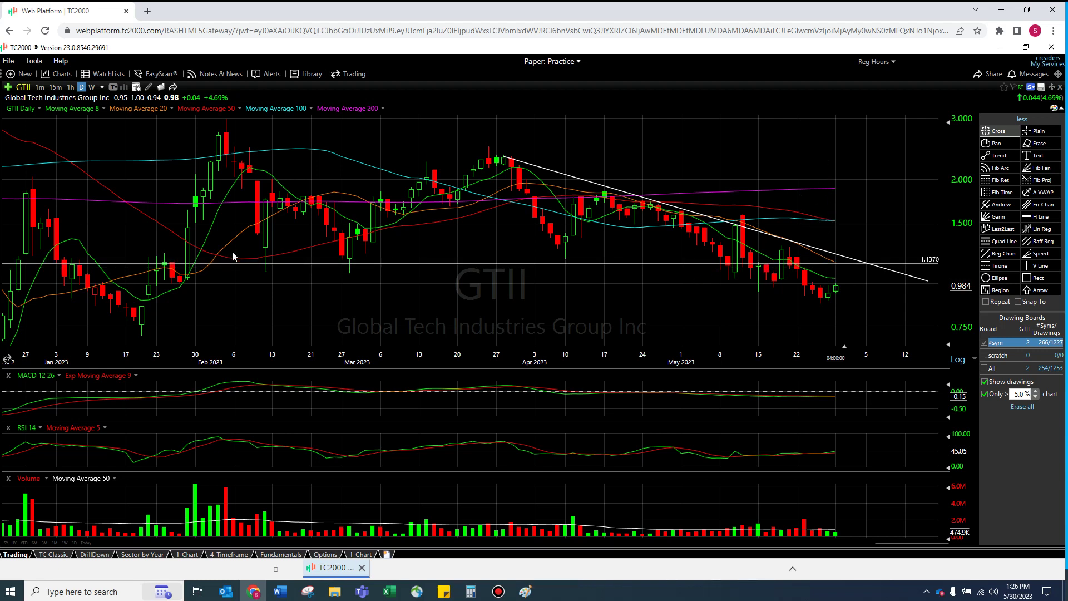
- Draw two horizontal support lines on the daily chart, at about 0.859 and at about 0.696 near the January low
{"action": "scroll", "coordinate": [373, 295], "scroll_direction": "down", "scroll_amount": 2}
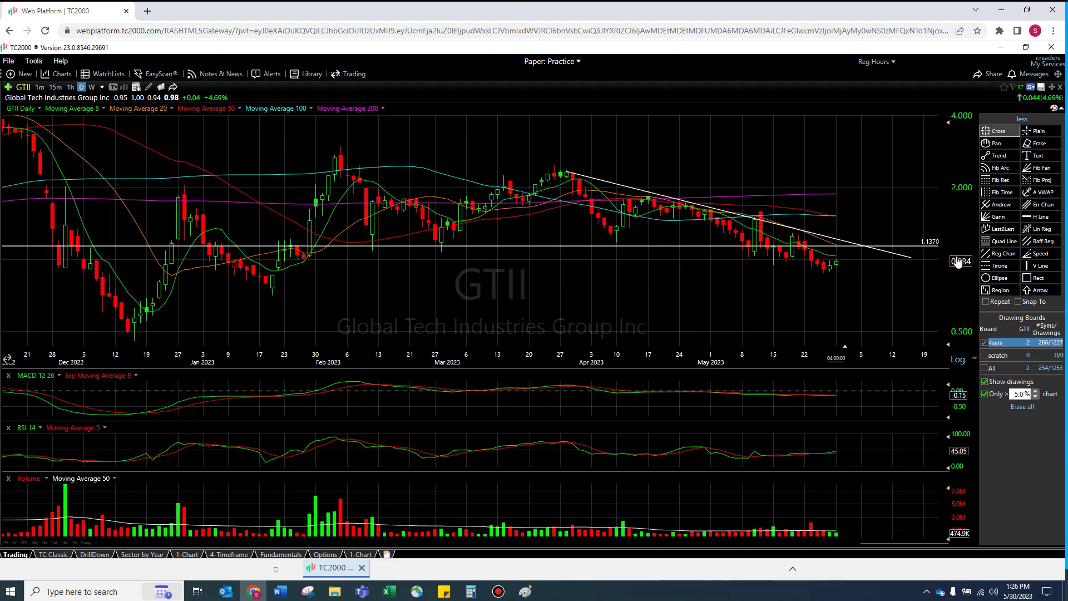
{"action": "left_click", "coordinate": [1038, 216]}
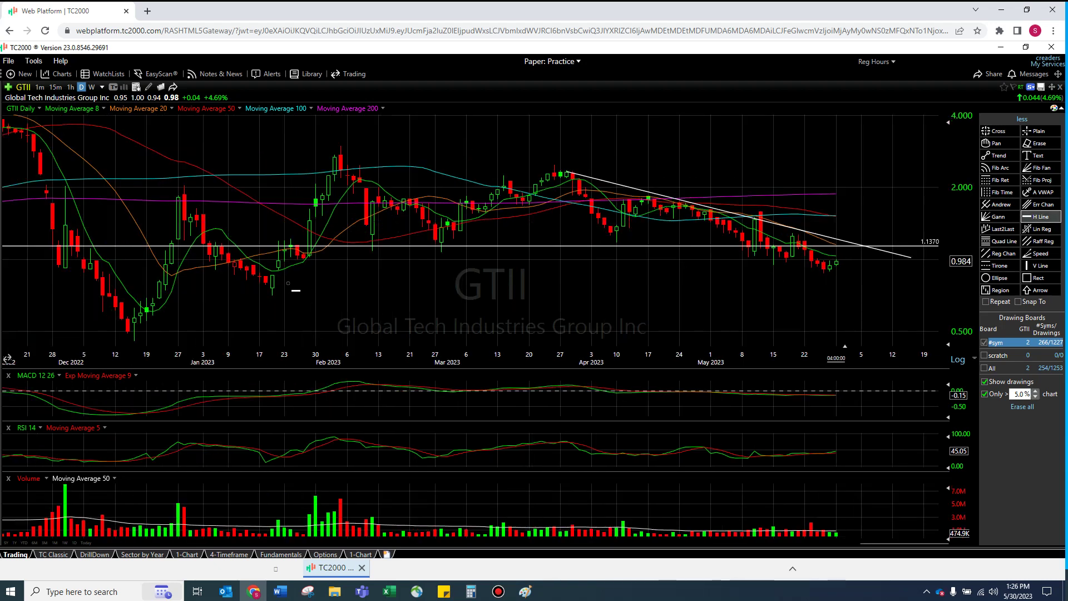
{"action": "left_click", "coordinate": [283, 274]}
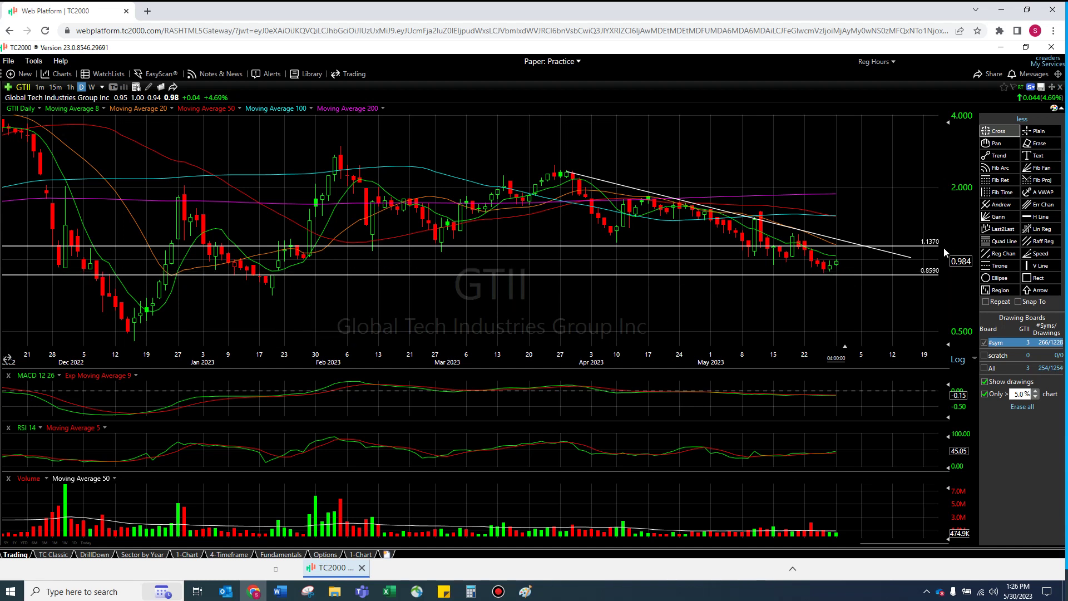
{"action": "left_click", "coordinate": [1039, 217]}
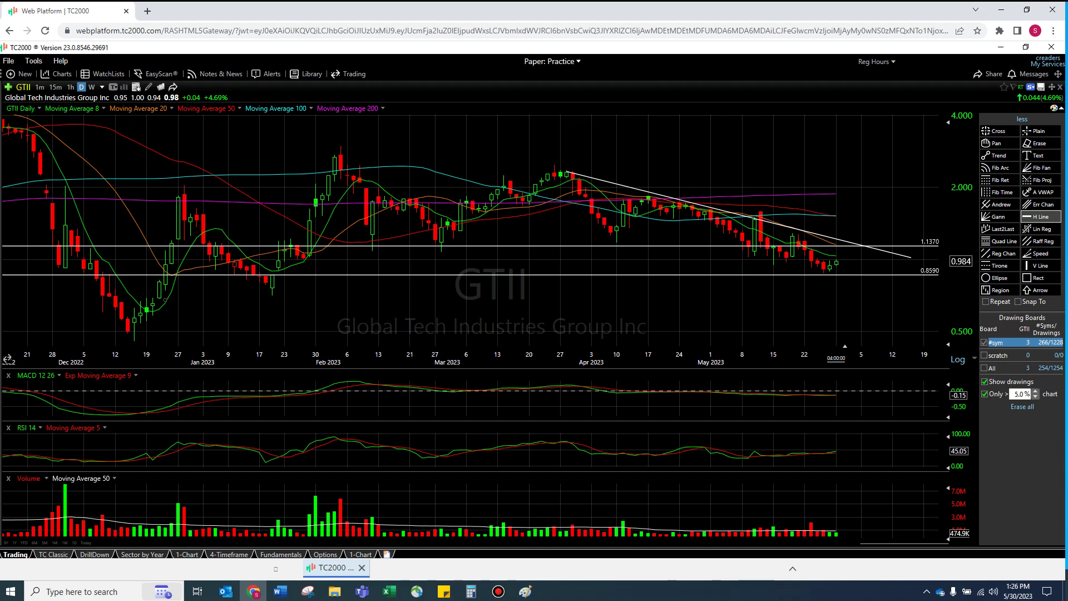
{"action": "left_click", "coordinate": [173, 297]}
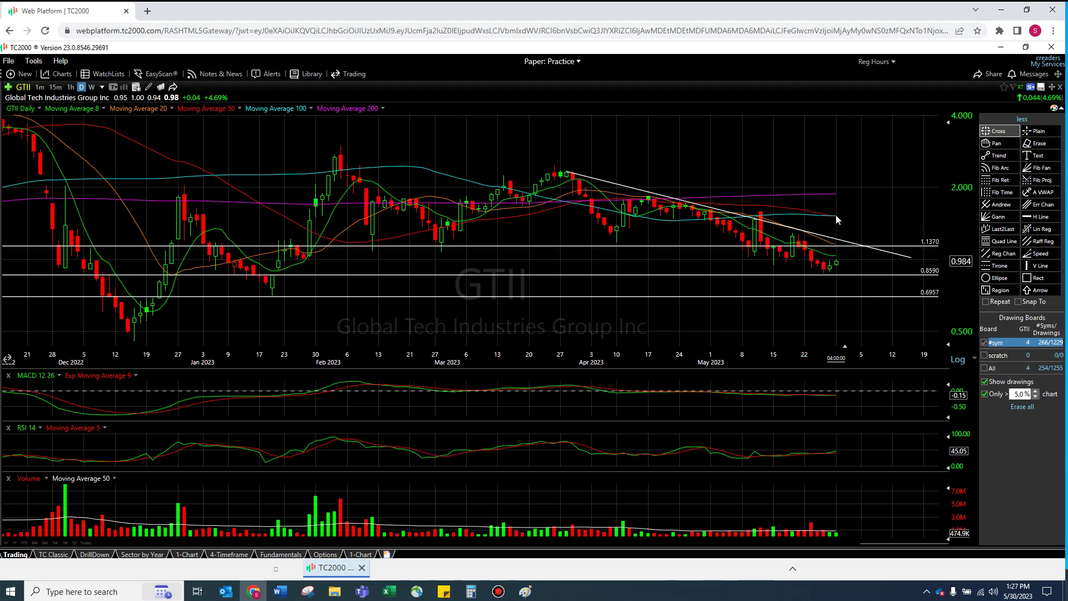
- Draw a horizontal resistance line at about 1.28, above the 1.1370 line
{"action": "left_click", "coordinate": [755, 239]}
{"action": "left_click", "coordinate": [1040, 216]}
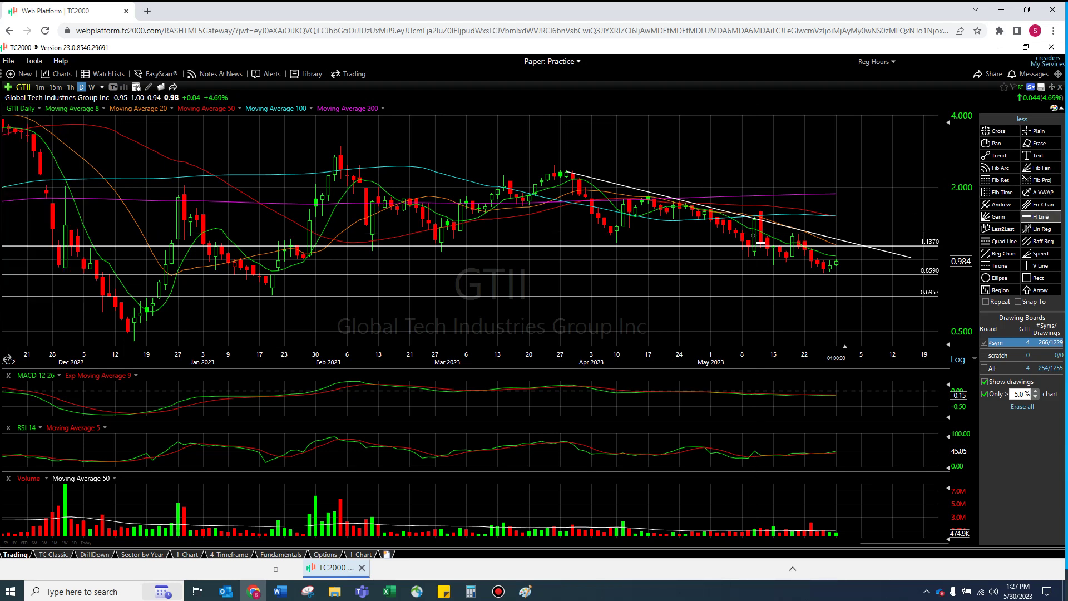
{"action": "left_click", "coordinate": [890, 233]}
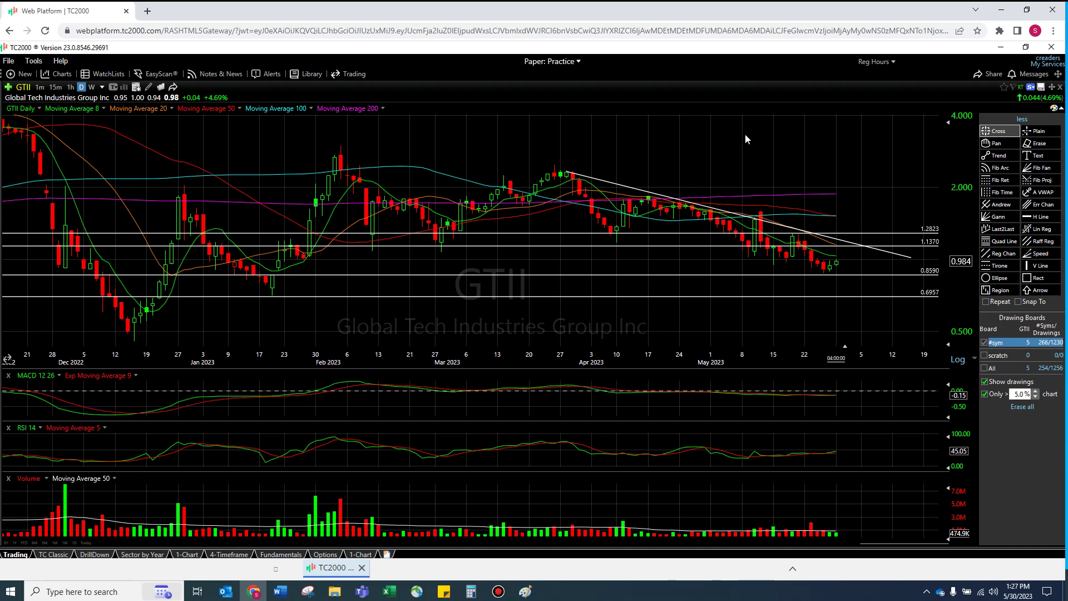
{"action": "scroll", "coordinate": [802, 159], "scroll_direction": "up", "scroll_amount": 3}
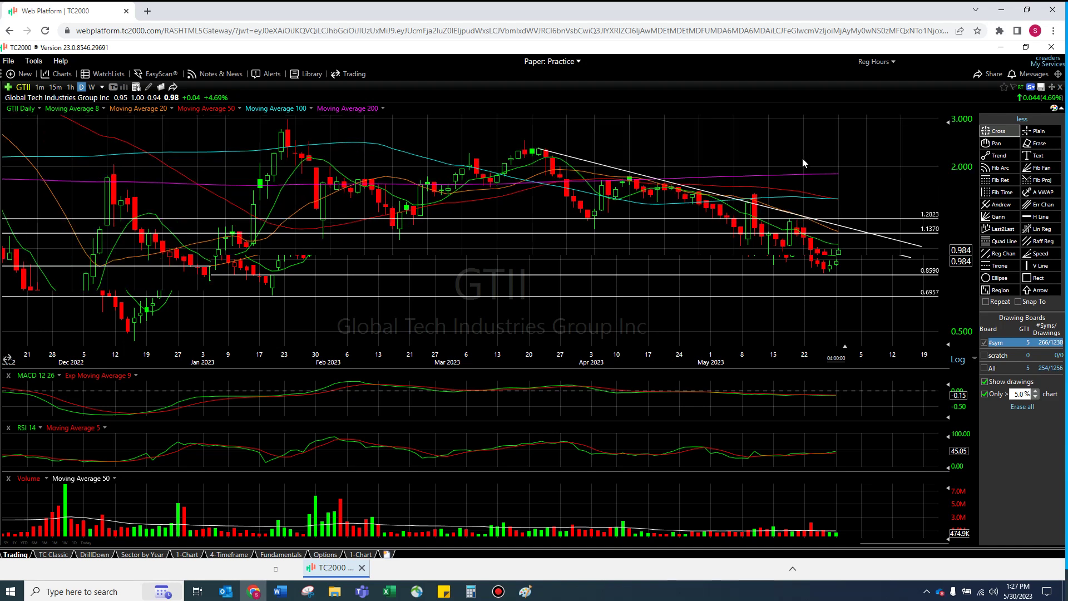
- Switch the chart to the symbol ENZC
{"action": "left_click", "coordinate": [26, 89]}
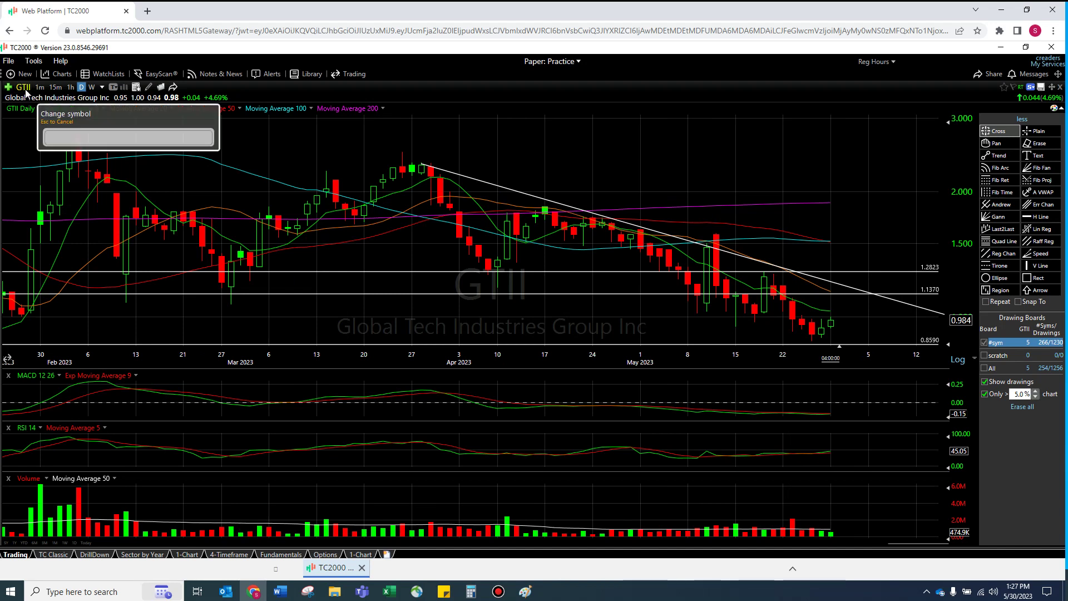
{"action": "type", "text": "enzc"}
{"action": "key", "text": "Return"}
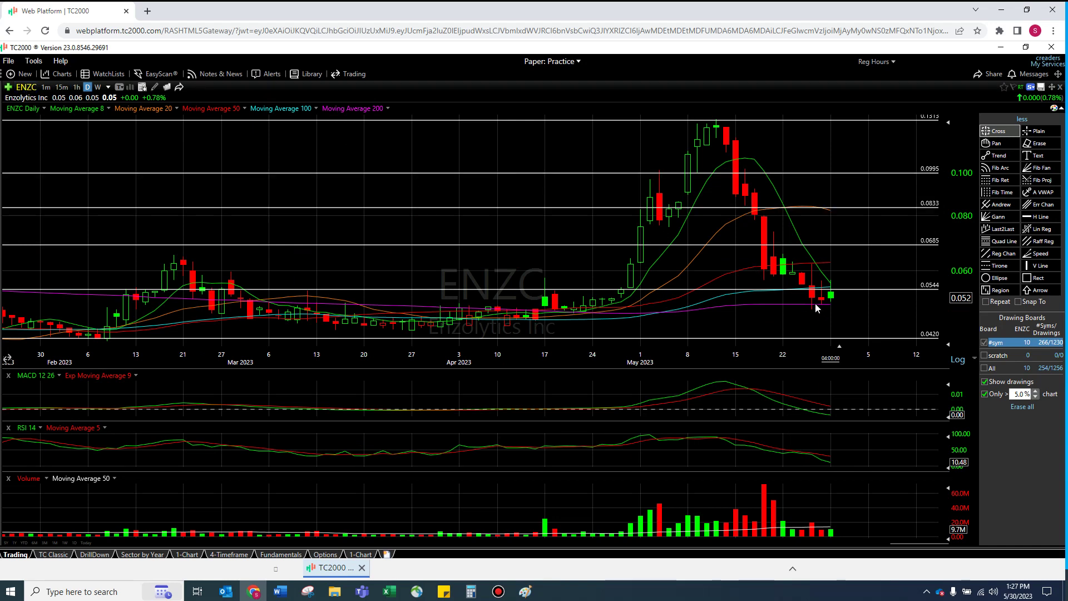
- Examine the recent daily ENZC candles and read the 50-period moving average at the latest candle
{"action": "scroll", "coordinate": [816, 306], "scroll_direction": "up", "scroll_amount": 5}
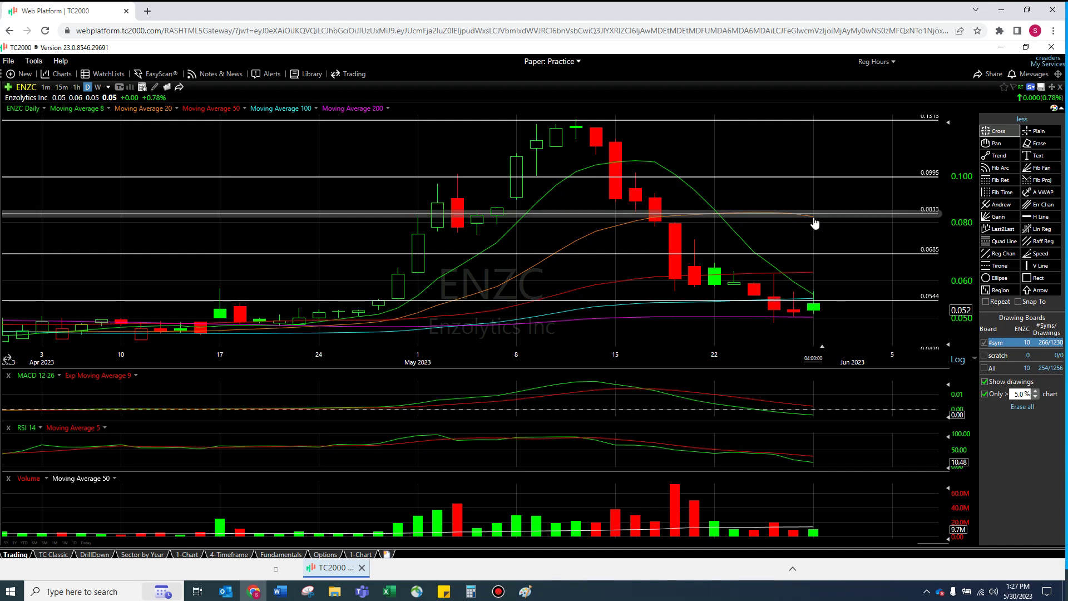
{"action": "scroll", "coordinate": [820, 317], "scroll_direction": "up", "scroll_amount": 3}
{"action": "scroll", "coordinate": [819, 335], "scroll_direction": "up", "scroll_amount": 2}
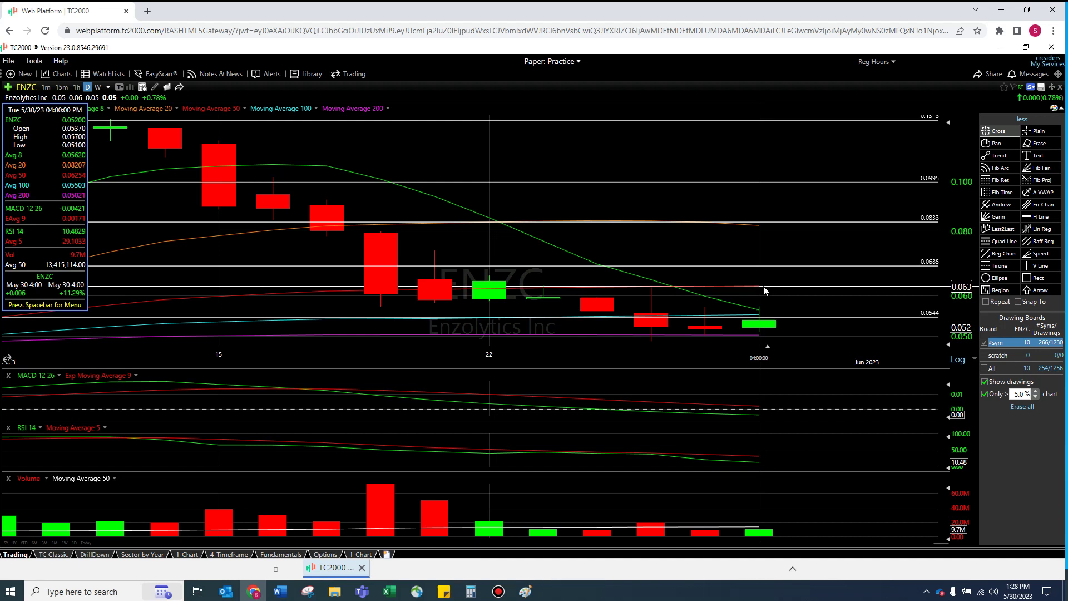
{"action": "left_click", "coordinate": [760, 289]}
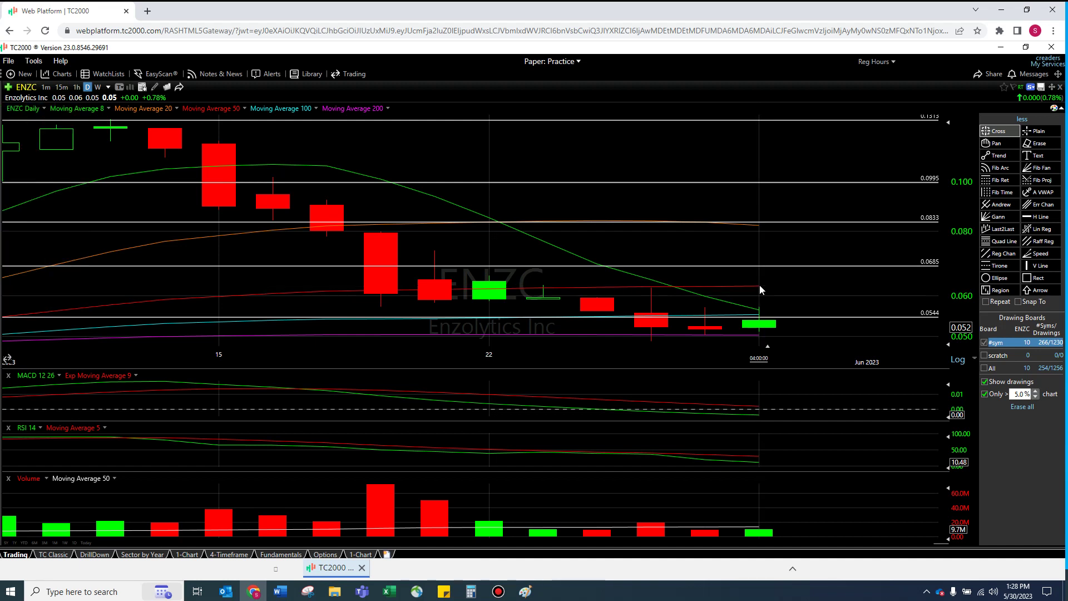
{"action": "left_click", "coordinate": [760, 287]}
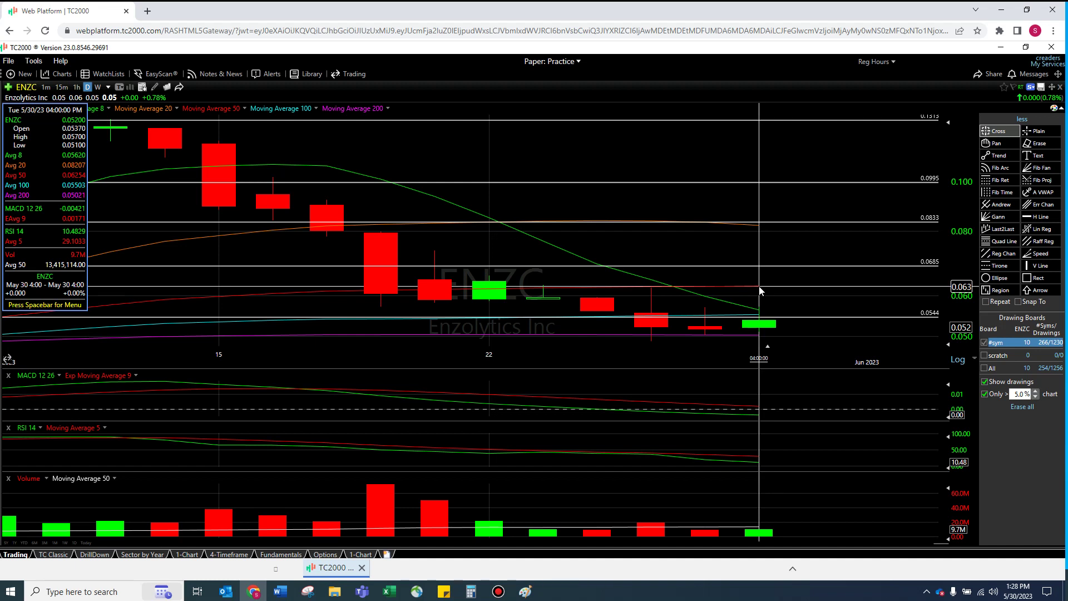
{"action": "left_click", "coordinate": [760, 290]}
{"action": "scroll", "coordinate": [758, 286], "scroll_direction": "down", "scroll_amount": 3}
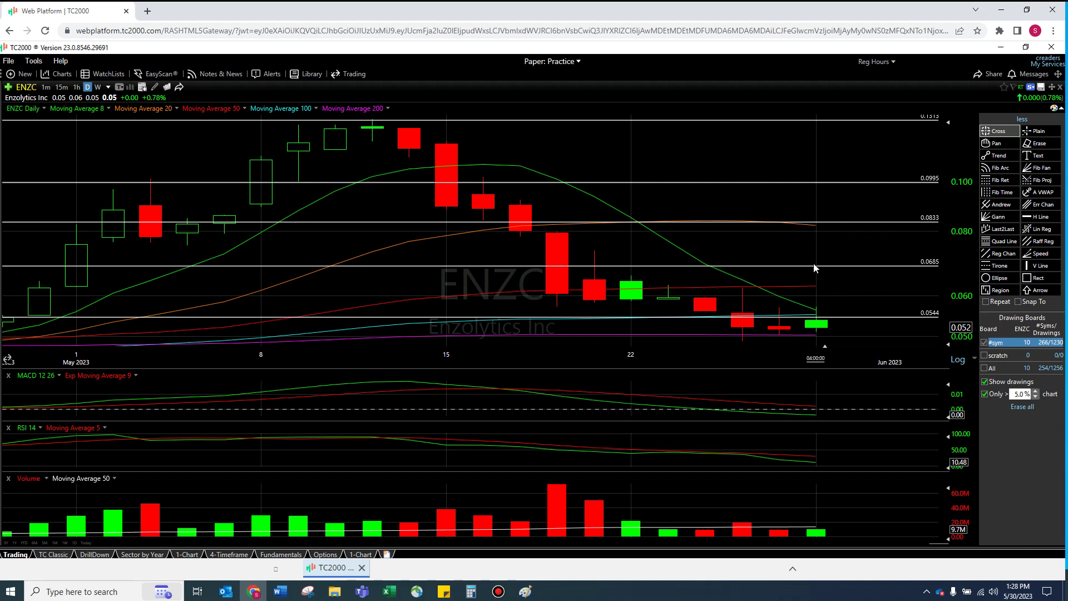
- Create an ENZC price alert near the 50-period moving average, adjusting the alert price and keeping the default notification settings
{"action": "left_click_drag", "start_coordinate": [815, 285], "coordinate": [816, 286]}
{"action": "right_click", "coordinate": [816, 286]}
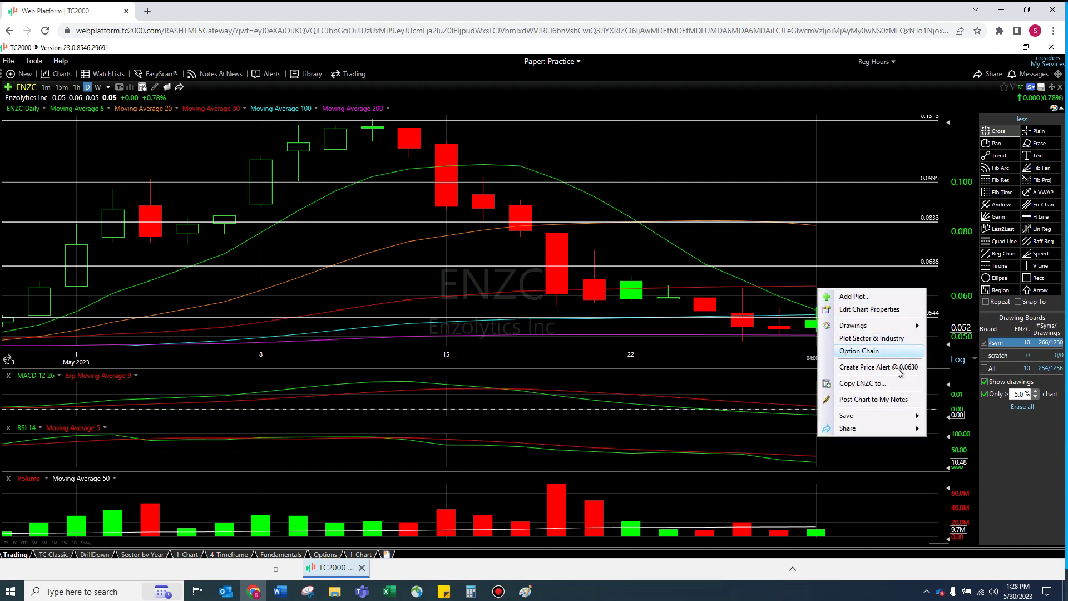
{"action": "key", "text": "Return"}
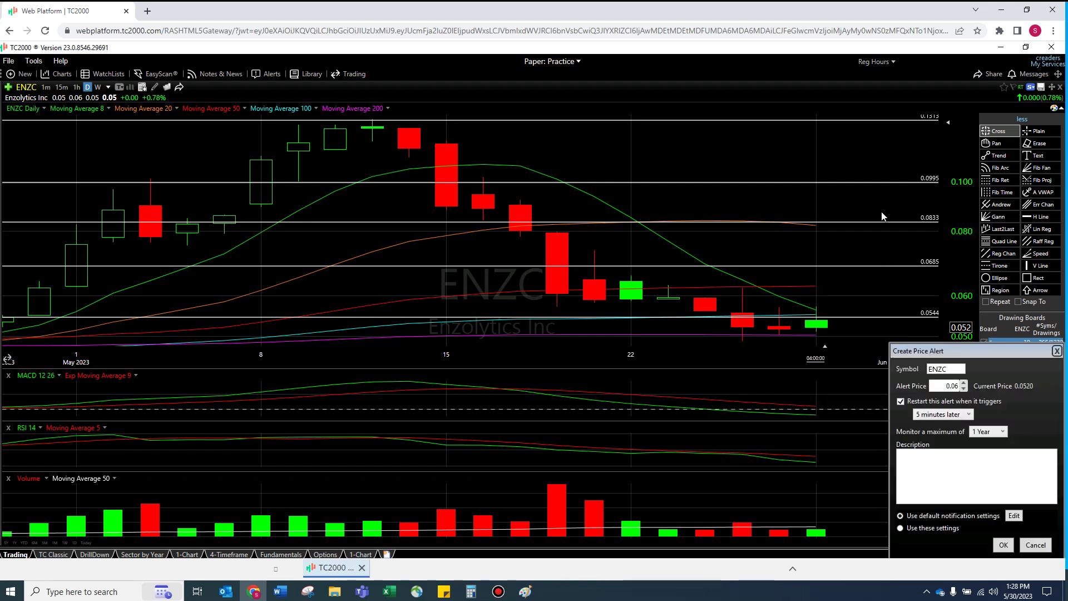
{"action": "left_click", "coordinate": [963, 383]}
{"action": "left_click", "coordinate": [964, 388]}
{"action": "type", "text": "7"}
{"action": "key", "text": "BackSpace"}
{"action": "type", "text": "6"}
{"action": "left_click", "coordinate": [1002, 550]}
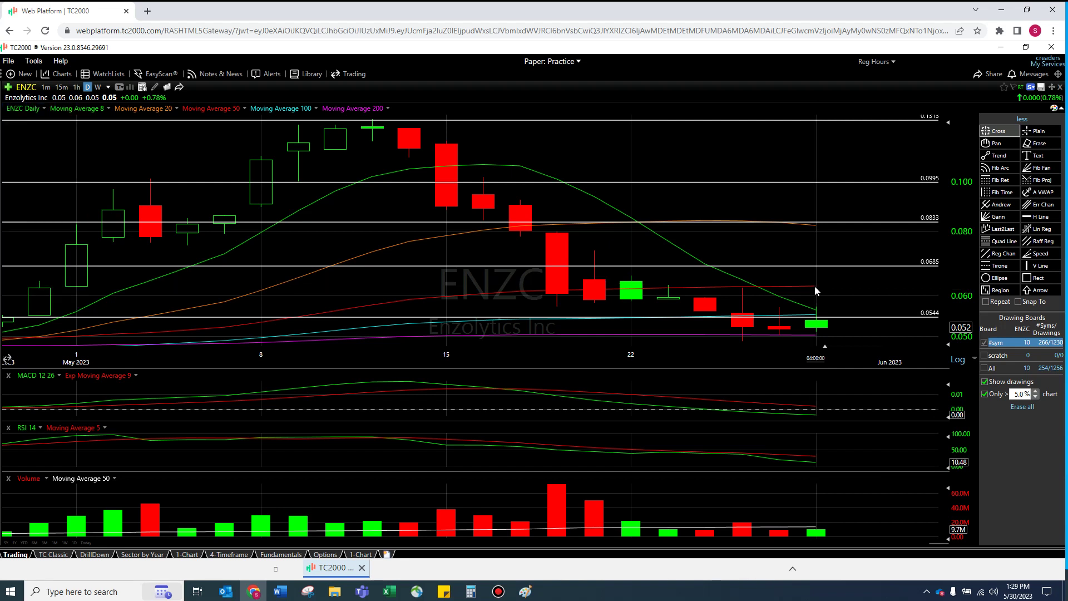
- Review the longer ENZC daily history and measure the move from the 50-period moving average up to the 0.0685 line
{"action": "mouse_move", "coordinate": [813, 229]}
{"action": "scroll", "coordinate": [360, 305], "scroll_direction": "down", "scroll_amount": 5}
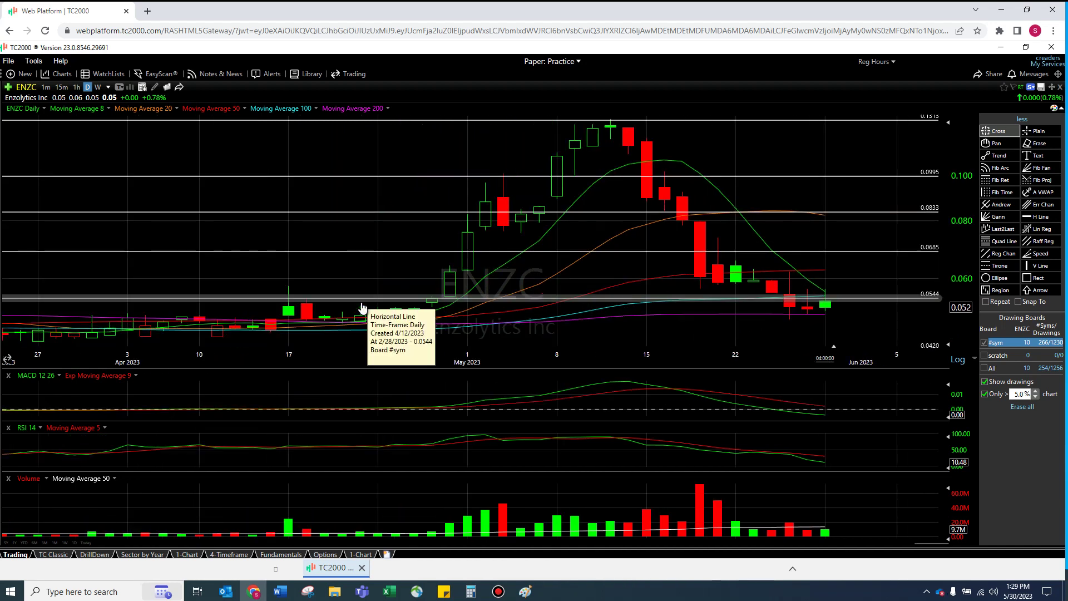
{"action": "scroll", "coordinate": [361, 307], "scroll_direction": "down", "scroll_amount": 1}
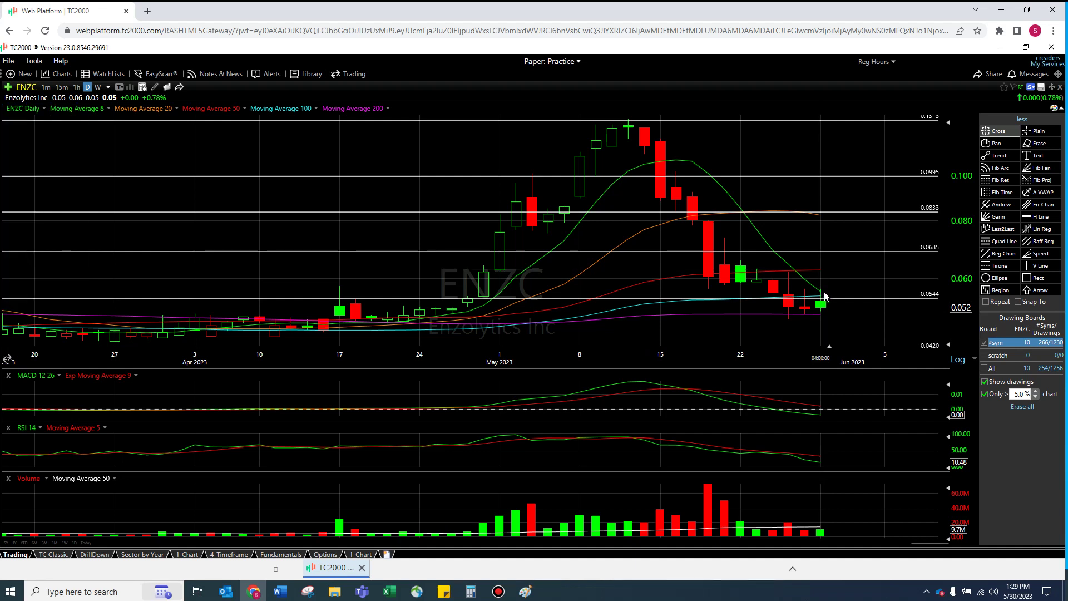
{"action": "mouse_move", "coordinate": [825, 296]}
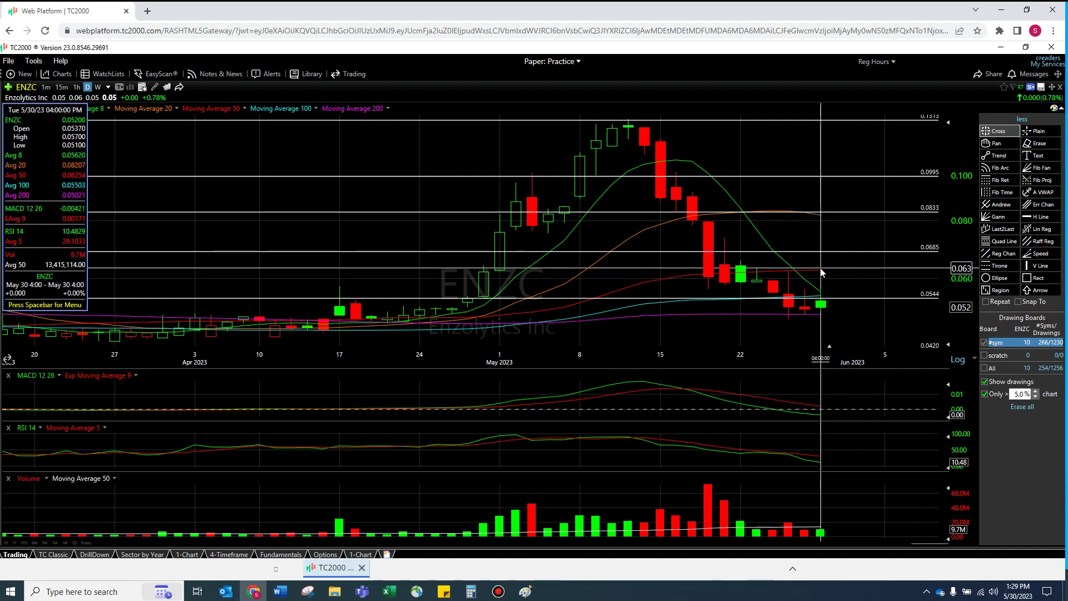
{"action": "left_click_drag", "start_coordinate": [822, 272], "coordinate": [820, 249]}
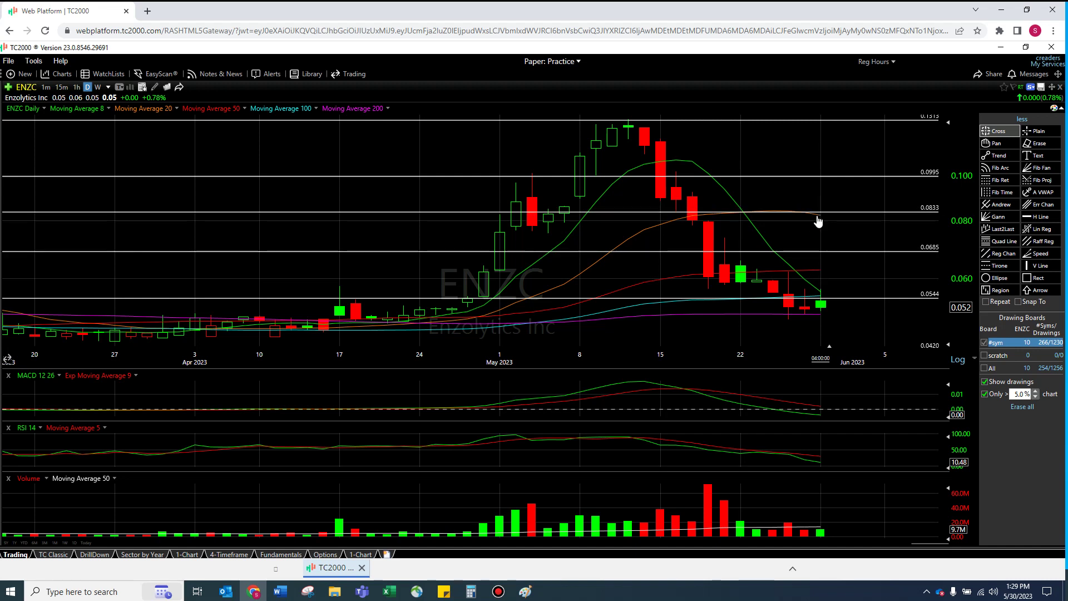
- Measure the price move above the 8-period moving average at the latest ENZC candle and review the recent candles
{"action": "left_click", "coordinate": [826, 292]}
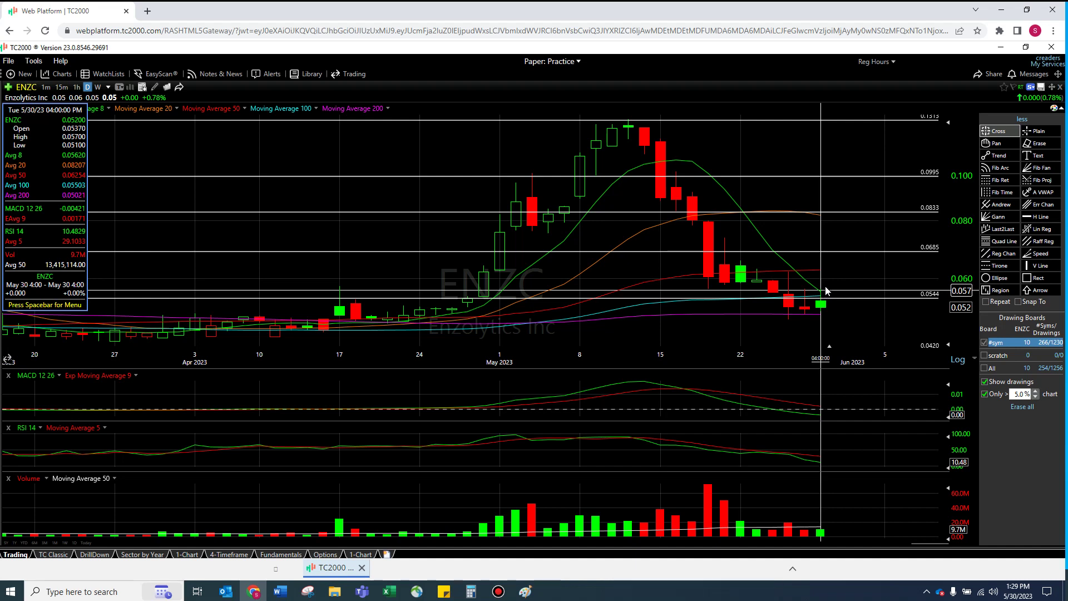
{"action": "left_click_drag", "start_coordinate": [825, 288], "coordinate": [827, 278]}
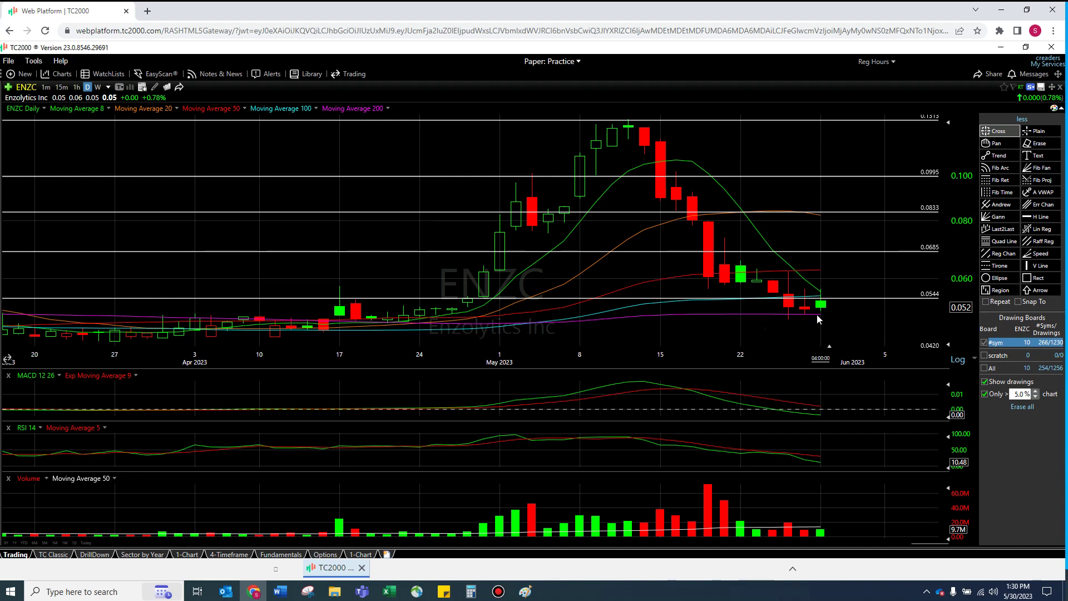
{"action": "scroll", "coordinate": [818, 320], "scroll_direction": "up", "scroll_amount": 3}
{"action": "scroll", "coordinate": [818, 322], "scroll_direction": "up", "scroll_amount": 2}
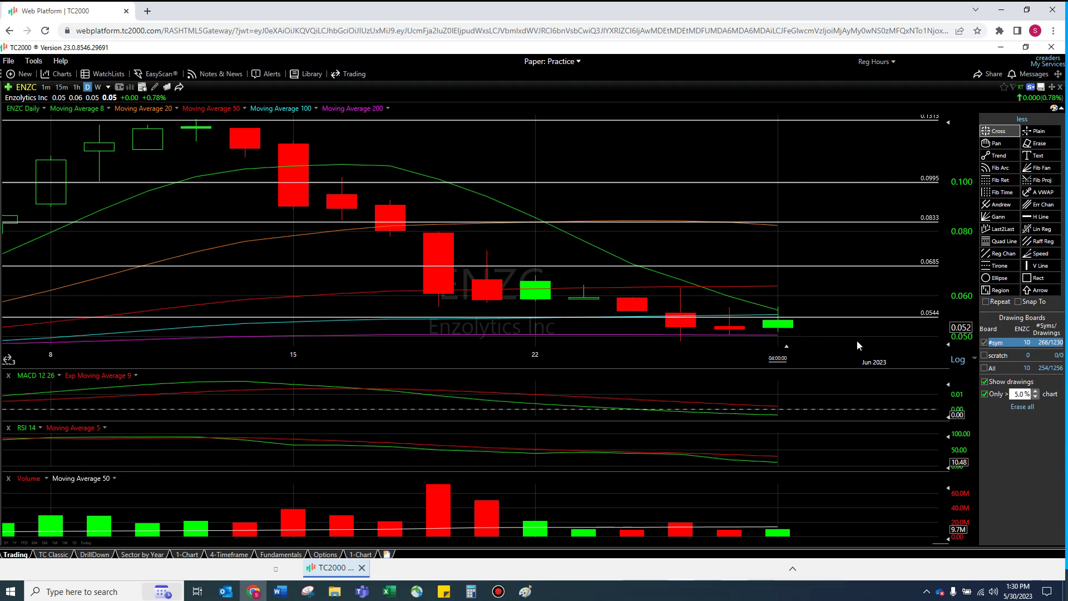
{"action": "scroll", "coordinate": [791, 277], "scroll_direction": "down", "scroll_amount": 2}
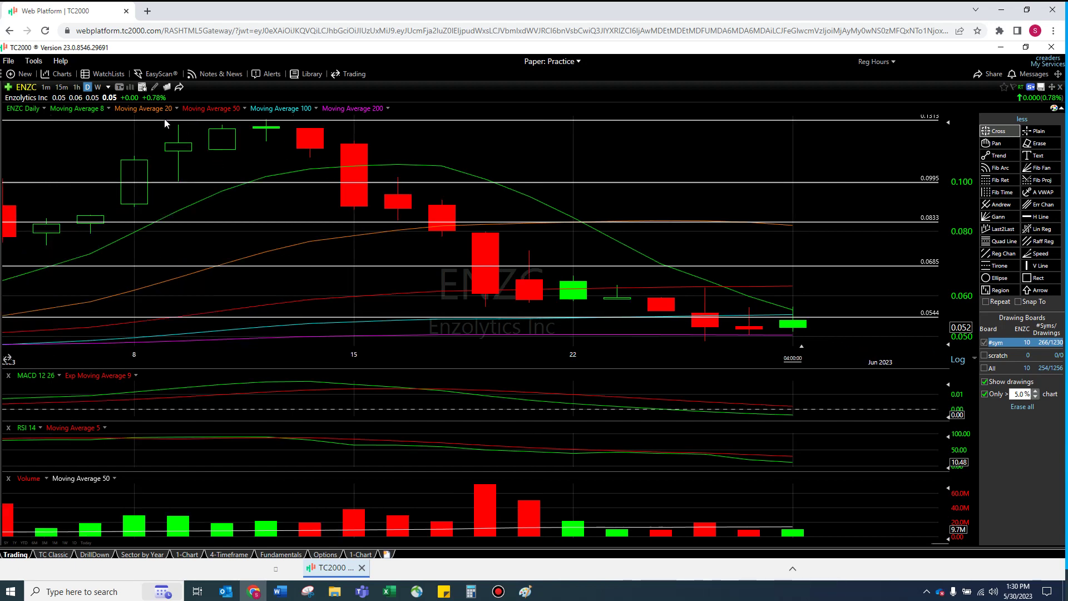
- Switch the ENZC chart to the weekly timeframe and read the price and moving average values at the 2/10/23 candle
{"action": "left_click", "coordinate": [100, 88]}
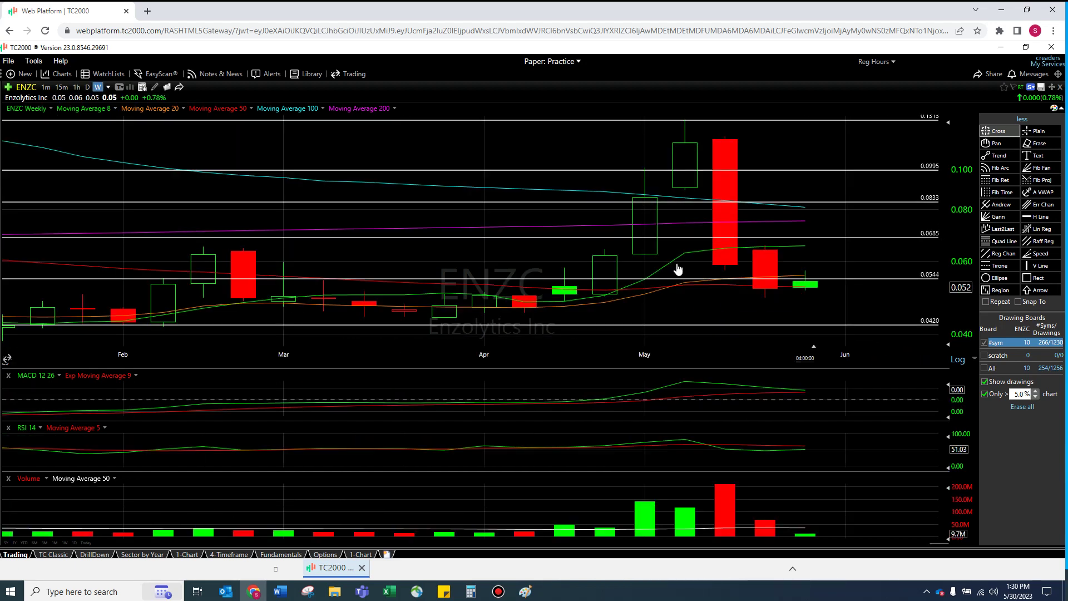
{"action": "scroll", "coordinate": [283, 216], "scroll_direction": "down", "scroll_amount": 4}
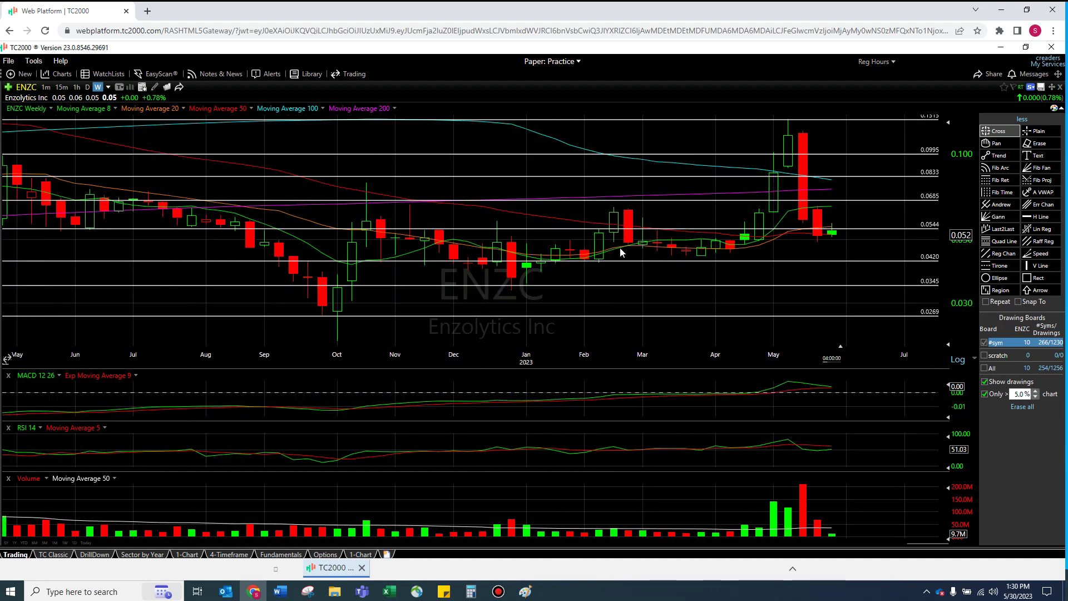
{"action": "left_click", "coordinate": [598, 249]}
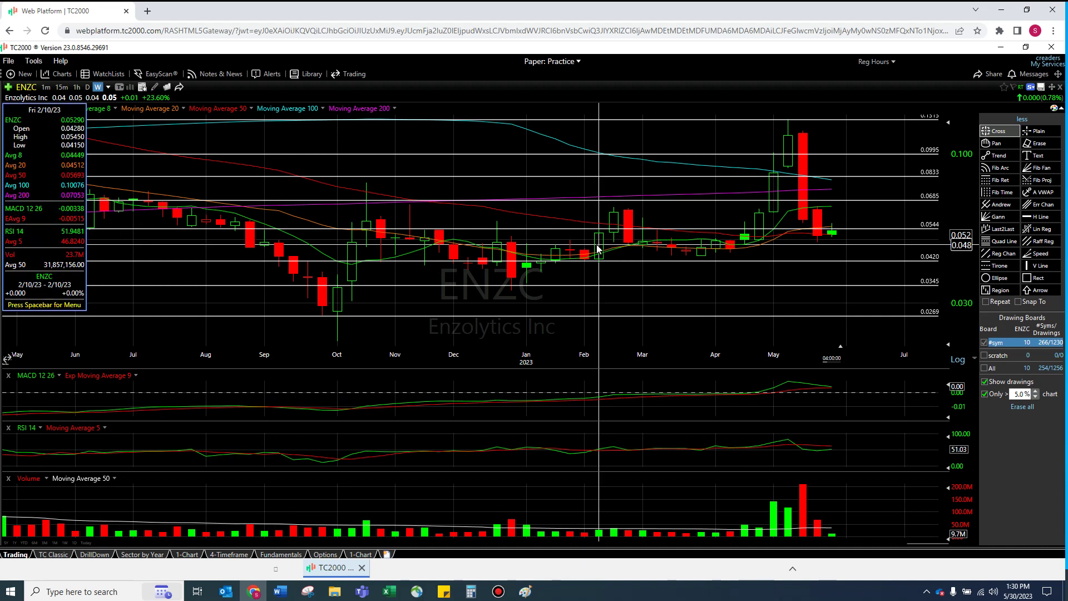
{"action": "left_click", "coordinate": [598, 249]}
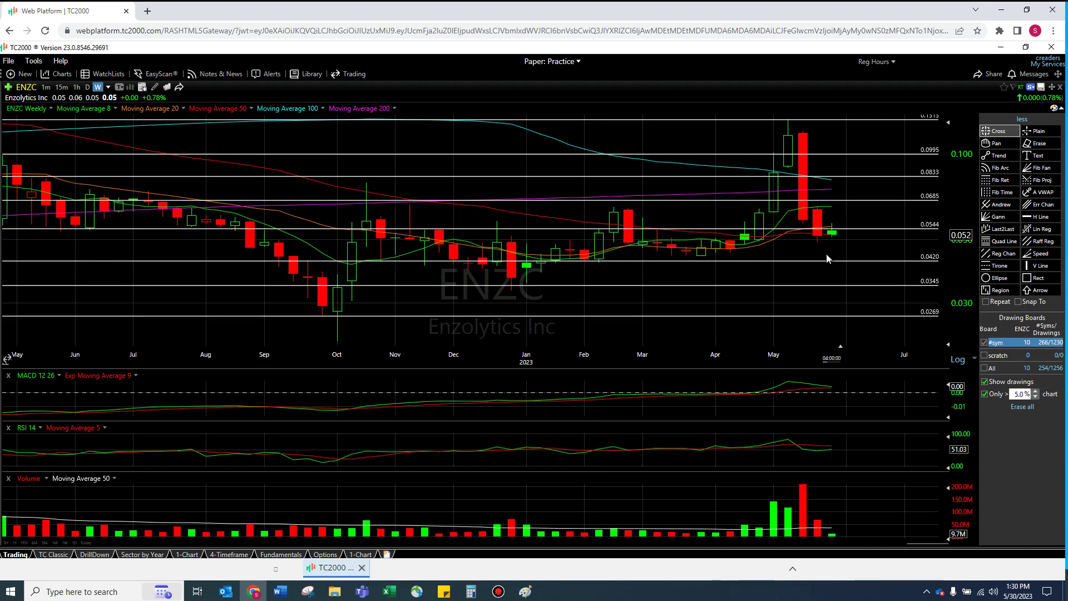
- Read the price and moving average values at the latest weekly ENZC candle
{"action": "scroll", "coordinate": [825, 254], "scroll_direction": "up", "scroll_amount": 5}
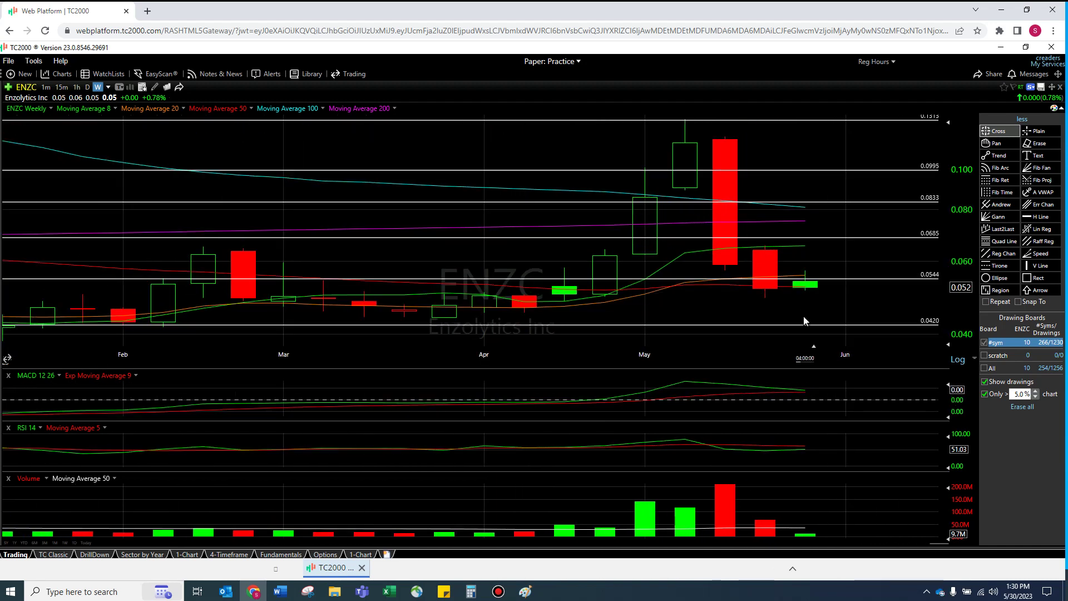
{"action": "left_click", "coordinate": [804, 295]}
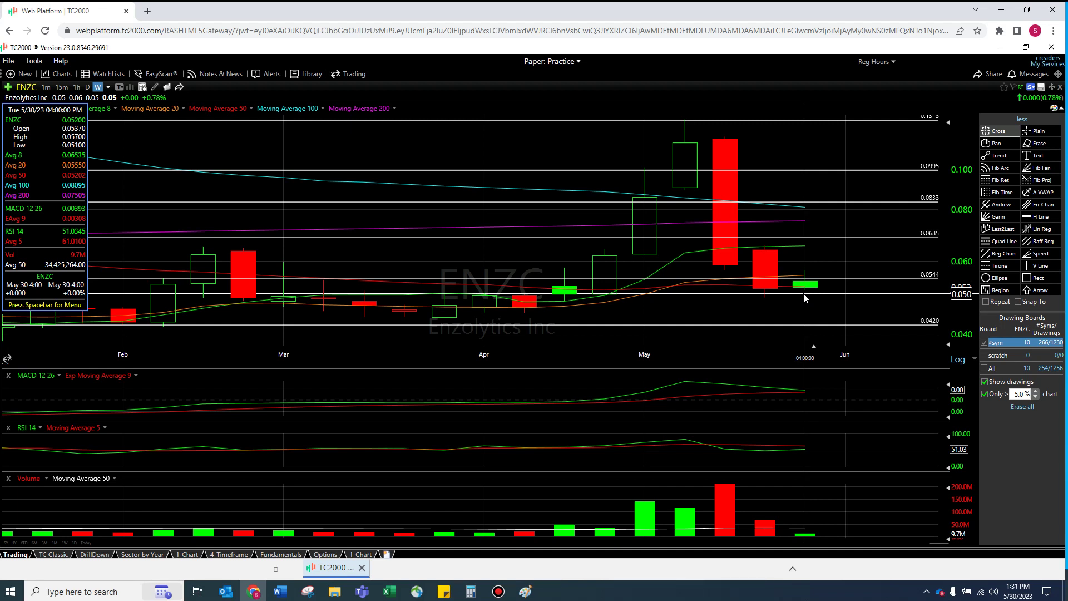
{"action": "left_click_drag", "start_coordinate": [804, 297], "coordinate": [803, 301]}
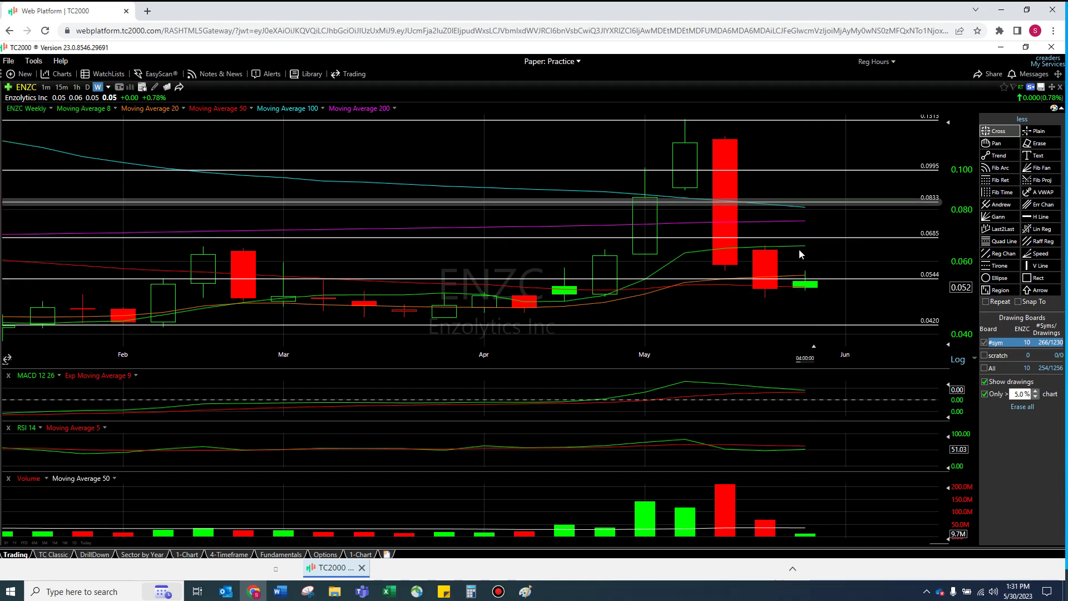